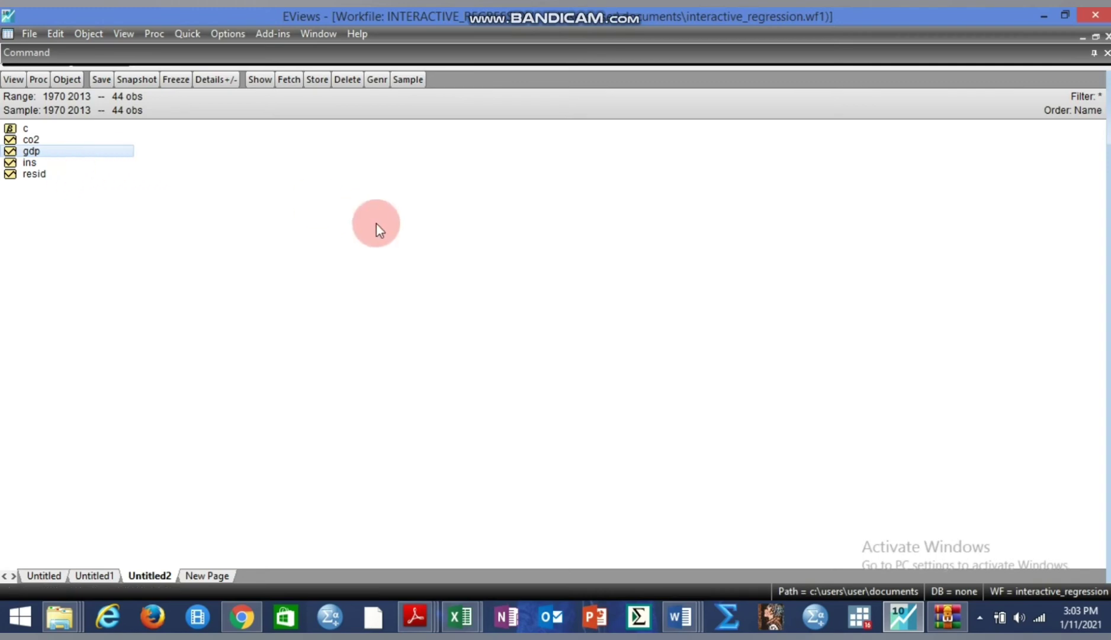
Generate a squared GDP series over the 1970 2013 sample with the equation gdp_sq=gdp*gdp.
left_click(377, 80)
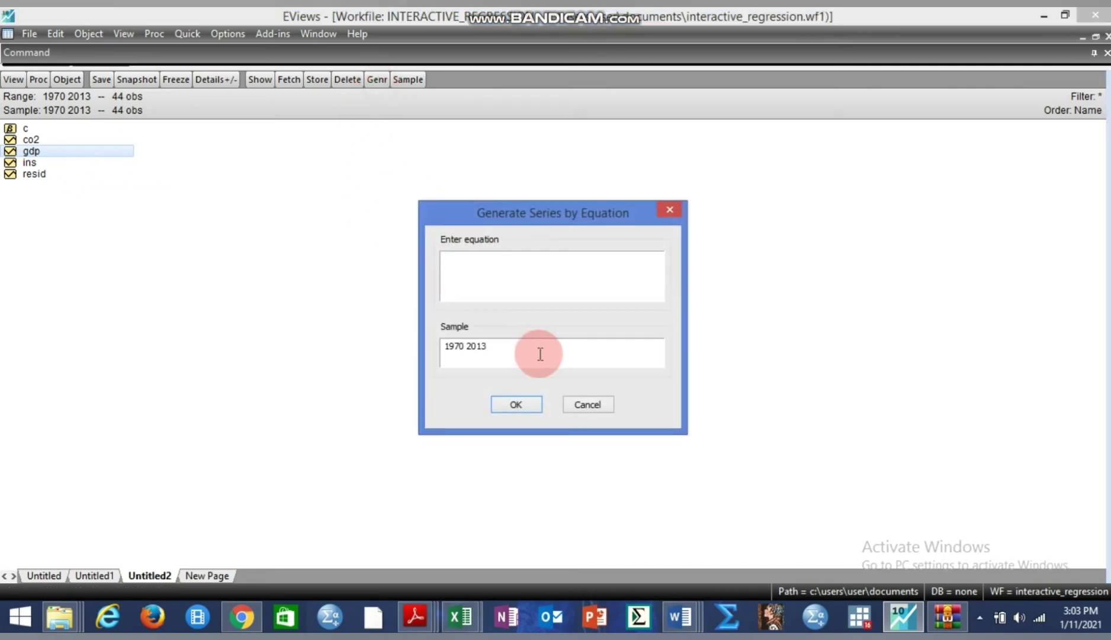
left_click_drag(531, 214, 500, 186)
left_click(428, 238)
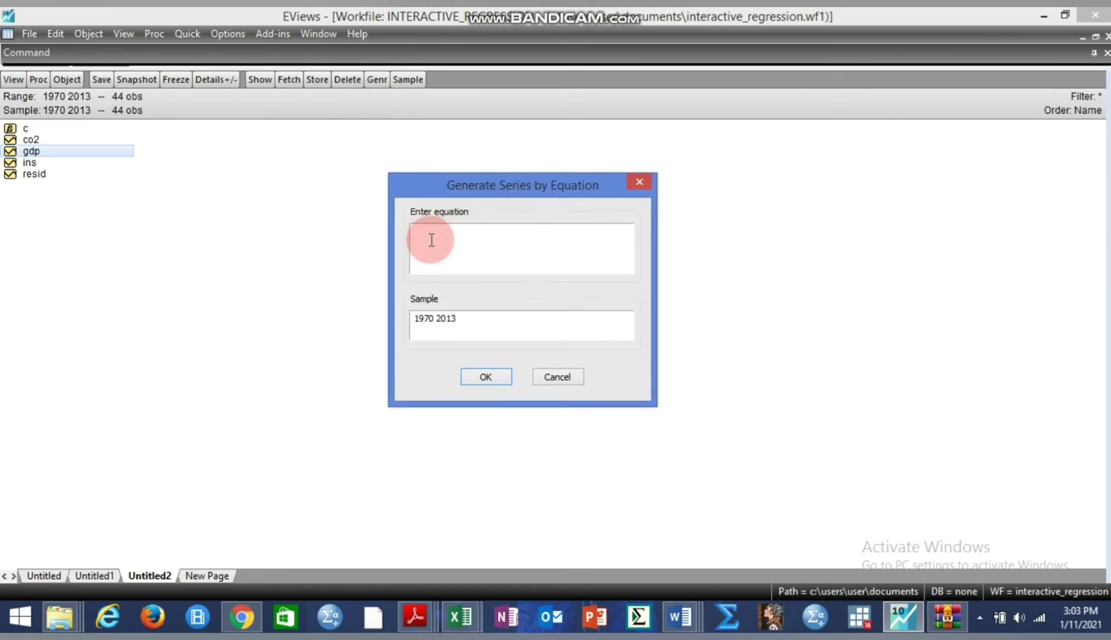
type("gdp_")
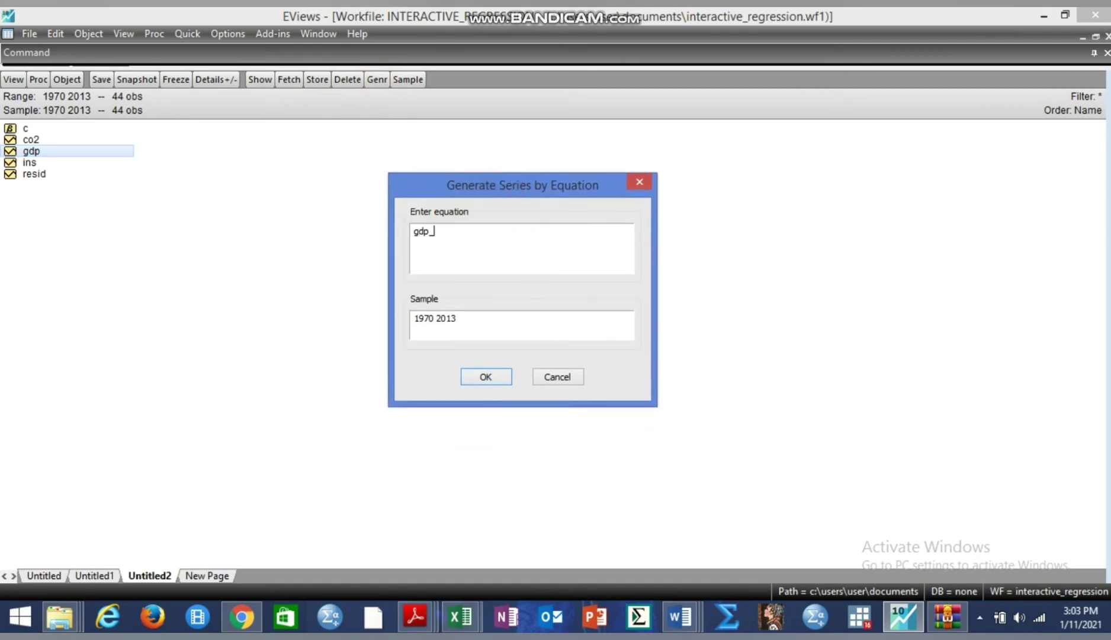
type("sq")
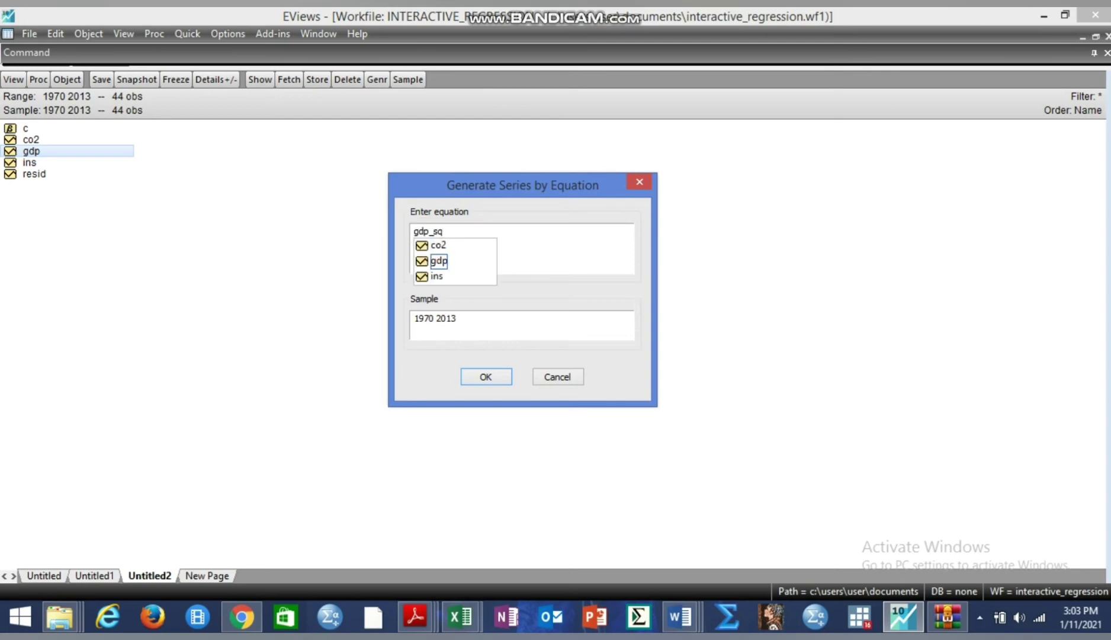
left_click(431, 240)
type("=")
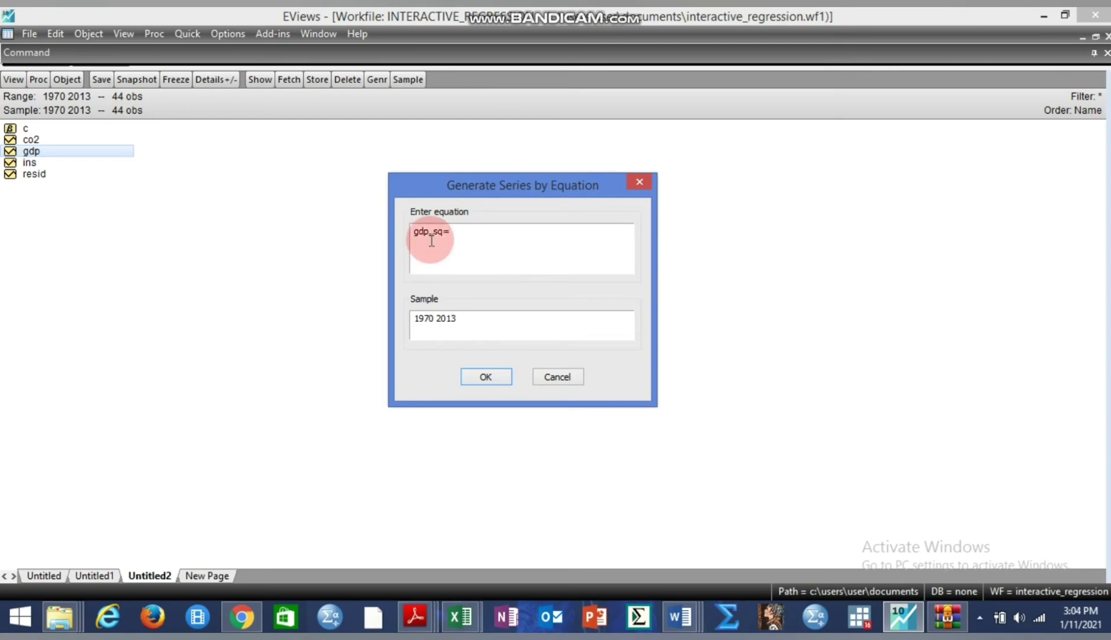
type("gdp")
left_click(431, 240)
type("*gdp")
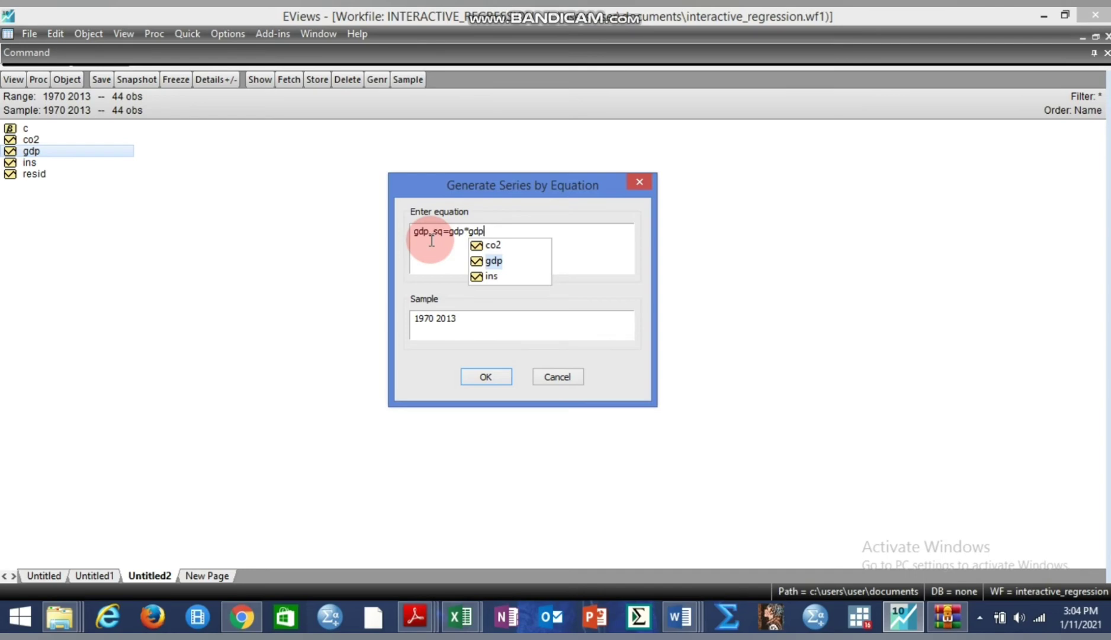
key("Return")
key("Return")
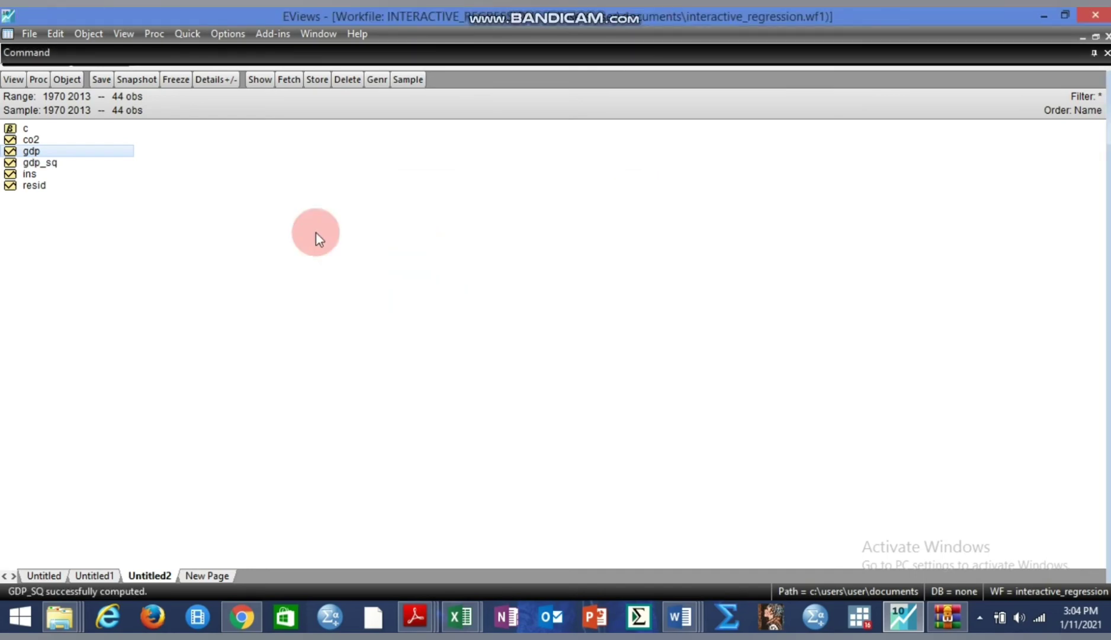
Generate an interaction series over the 1970 2013 sample with the equation ins_gdp=ins*gdp.
left_click(51, 165)
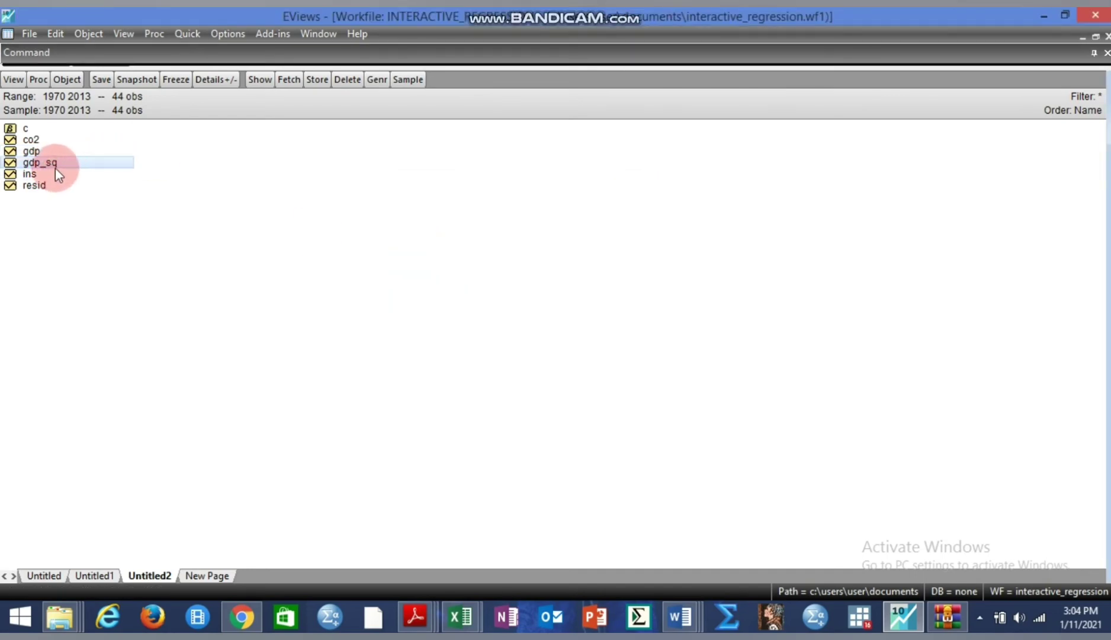
left_click(381, 83)
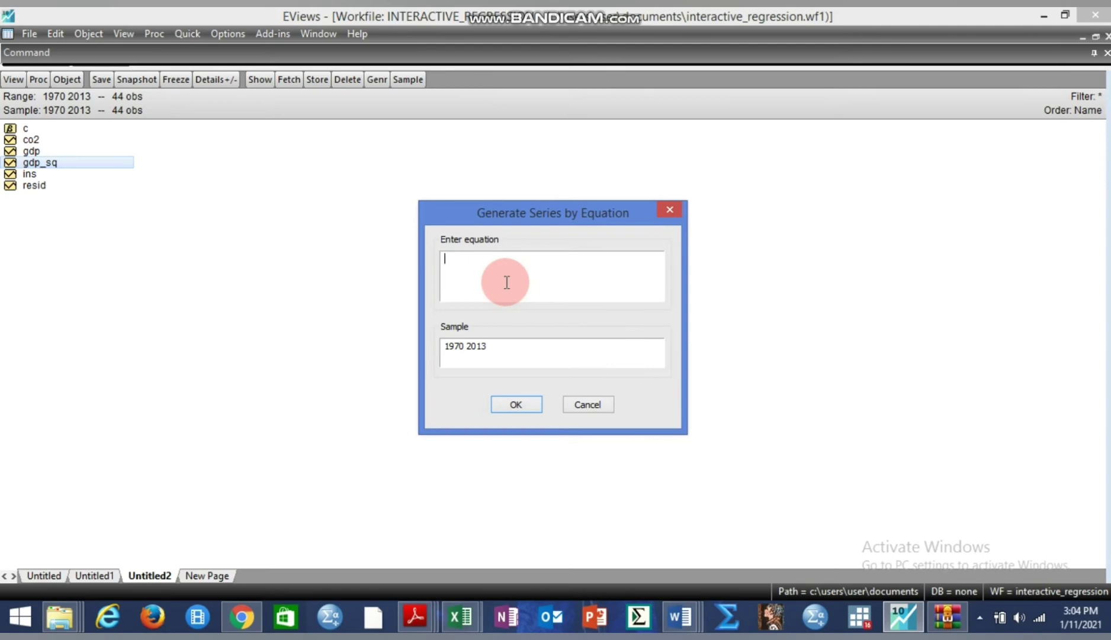
type("ins")
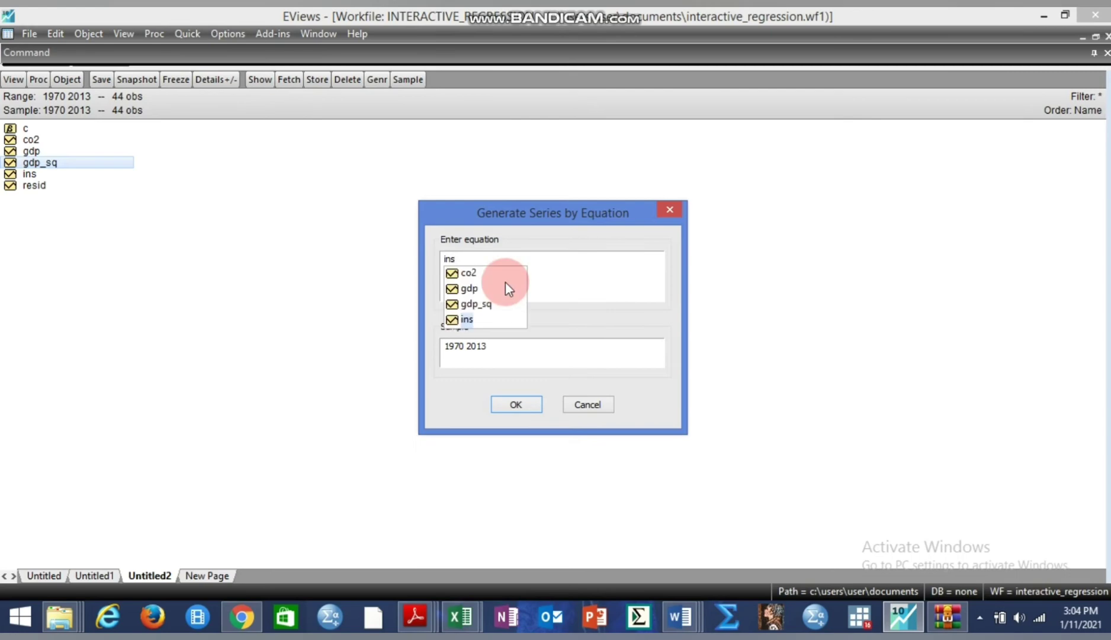
type("_gdp")
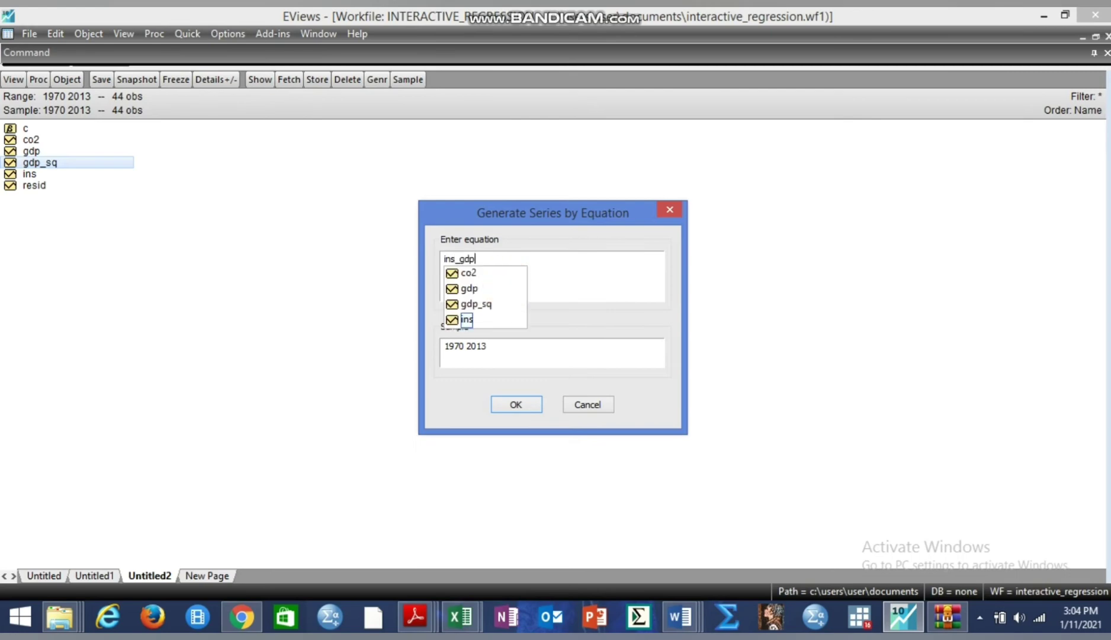
left_click(506, 282)
type("=")
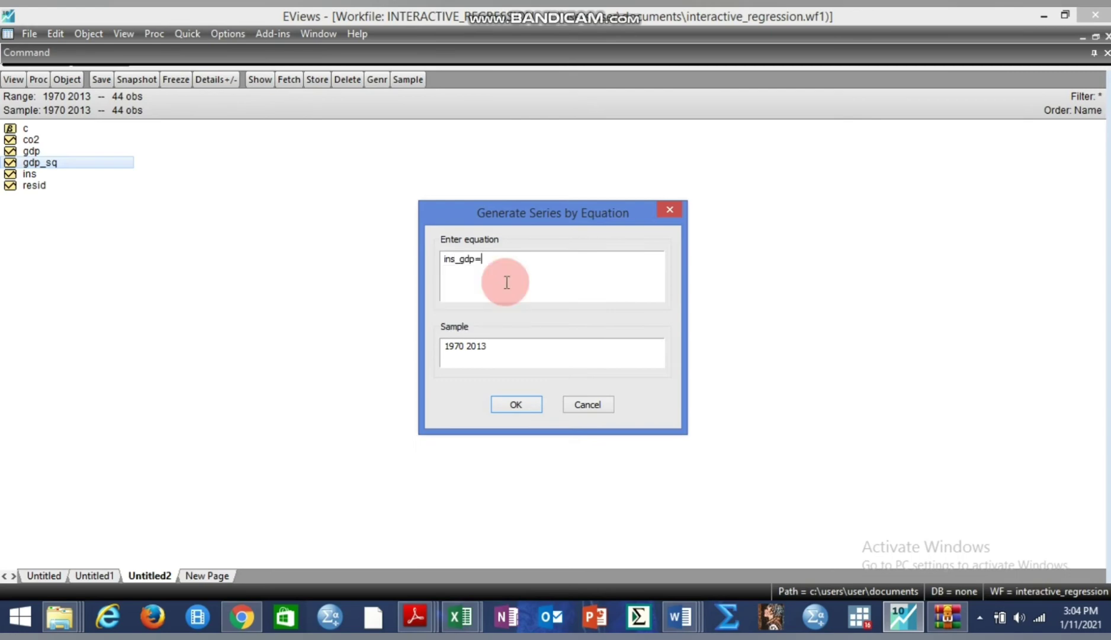
type("ins*gdp")
left_click(505, 283)
key("Return")
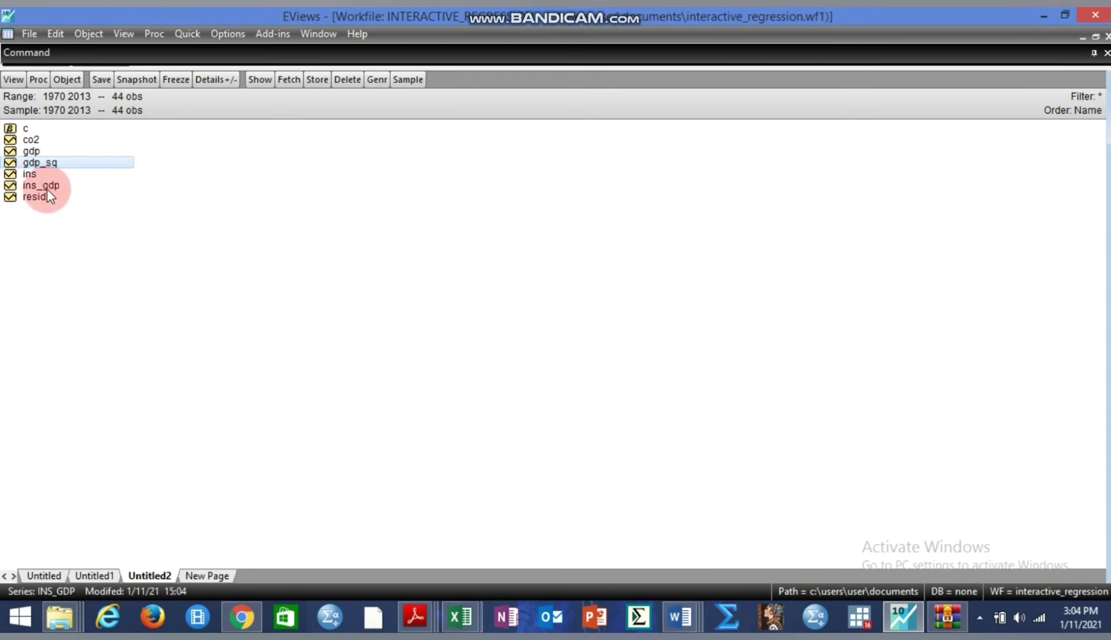
Estimate a least squares equation with co2 as dependent variable on gdp, gdp_sq, ins and a constant for 1970 2013.
left_click(136, 301)
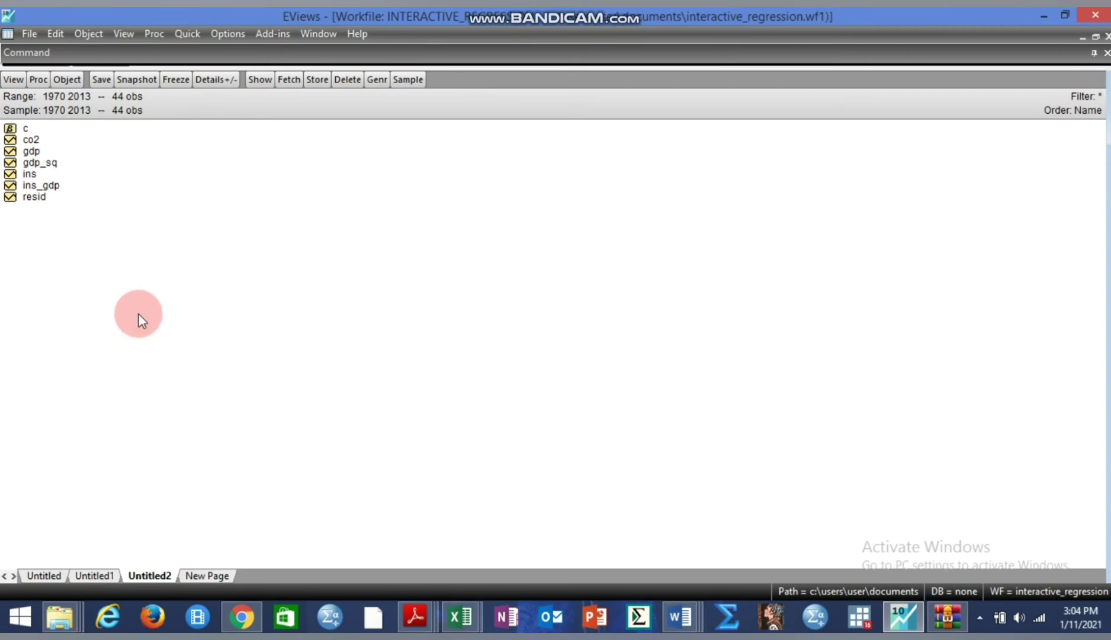
left_click(34, 141)
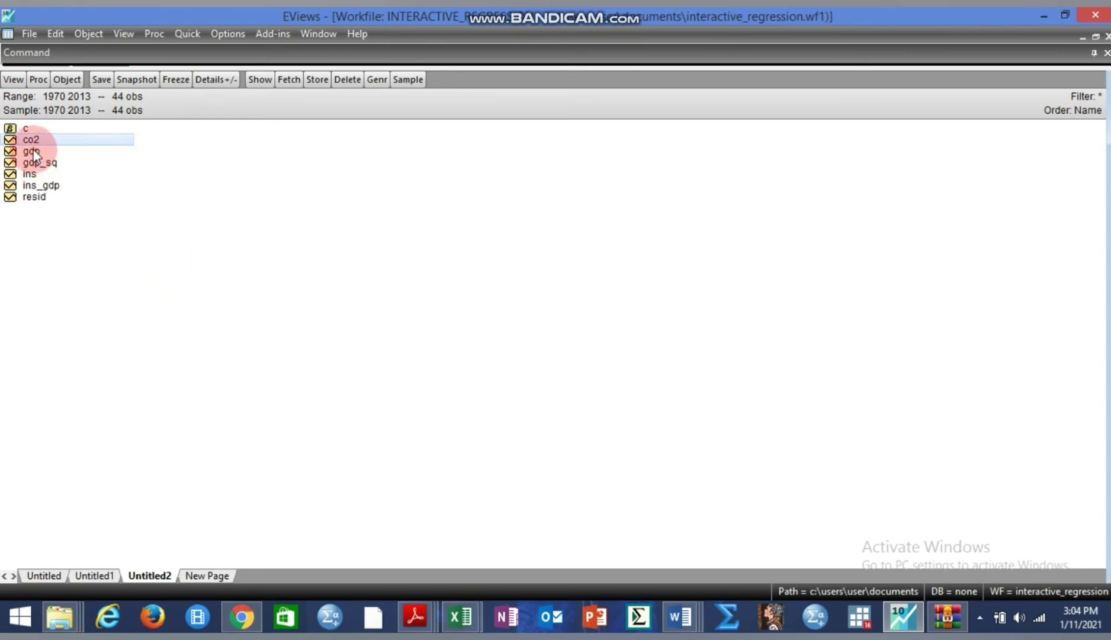
left_click(33, 150, "ctrl")
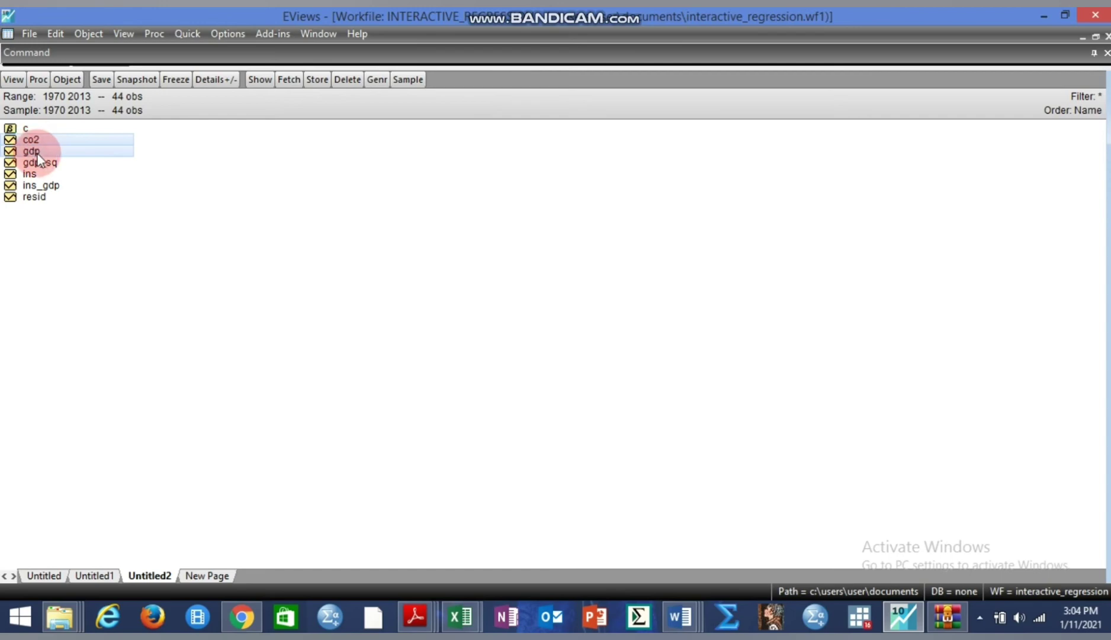
left_click(41, 164, "ctrl")
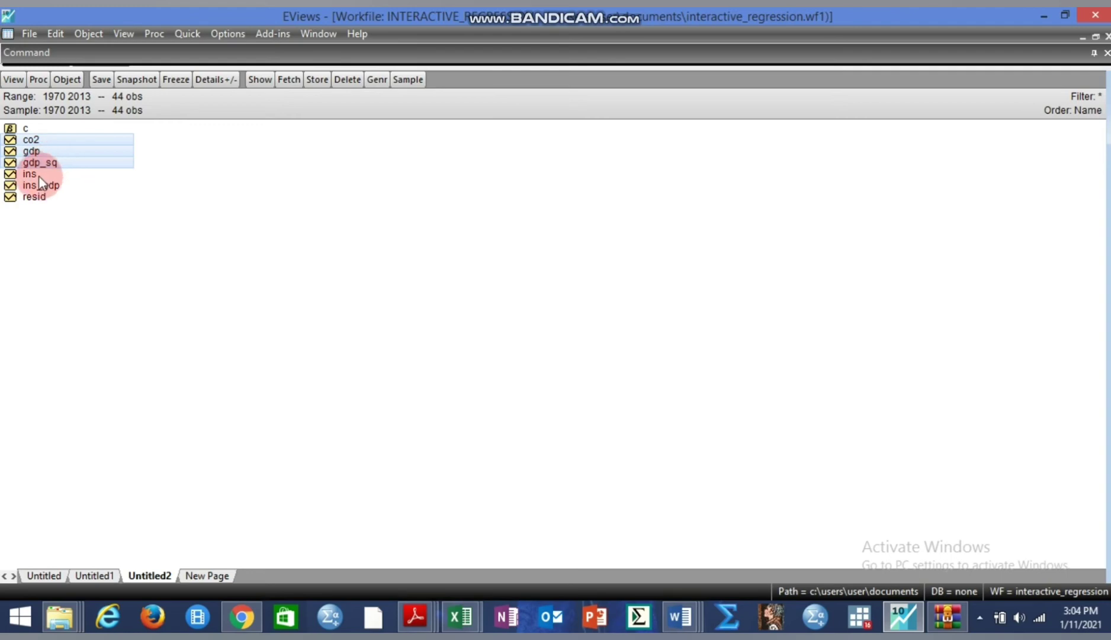
left_click(39, 176, "ctrl")
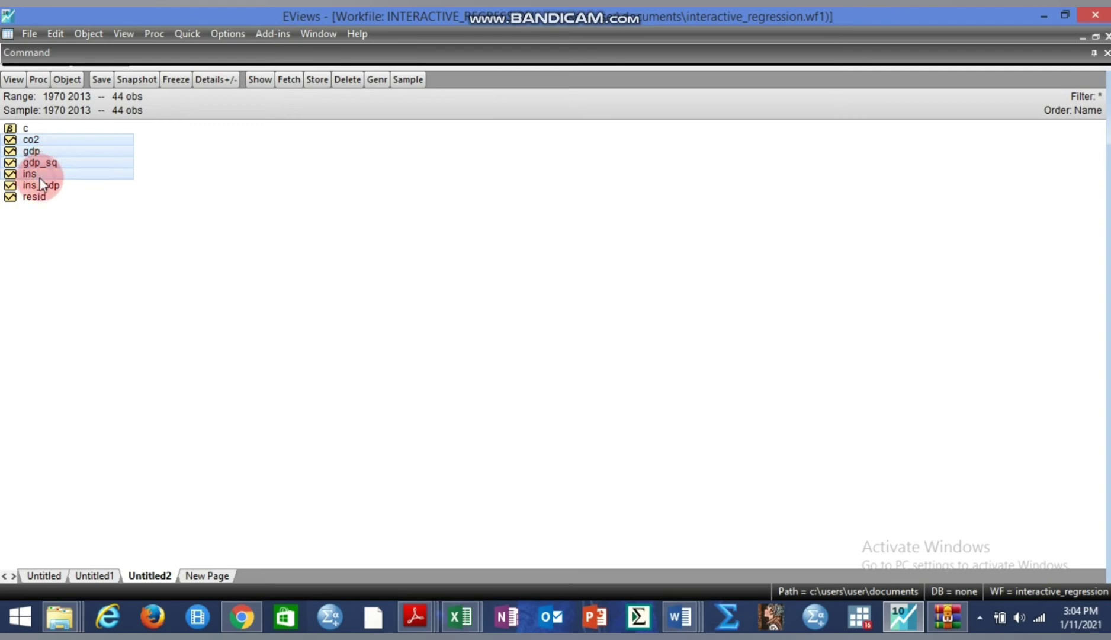
right_click(96, 162)
mouse_move(198, 172)
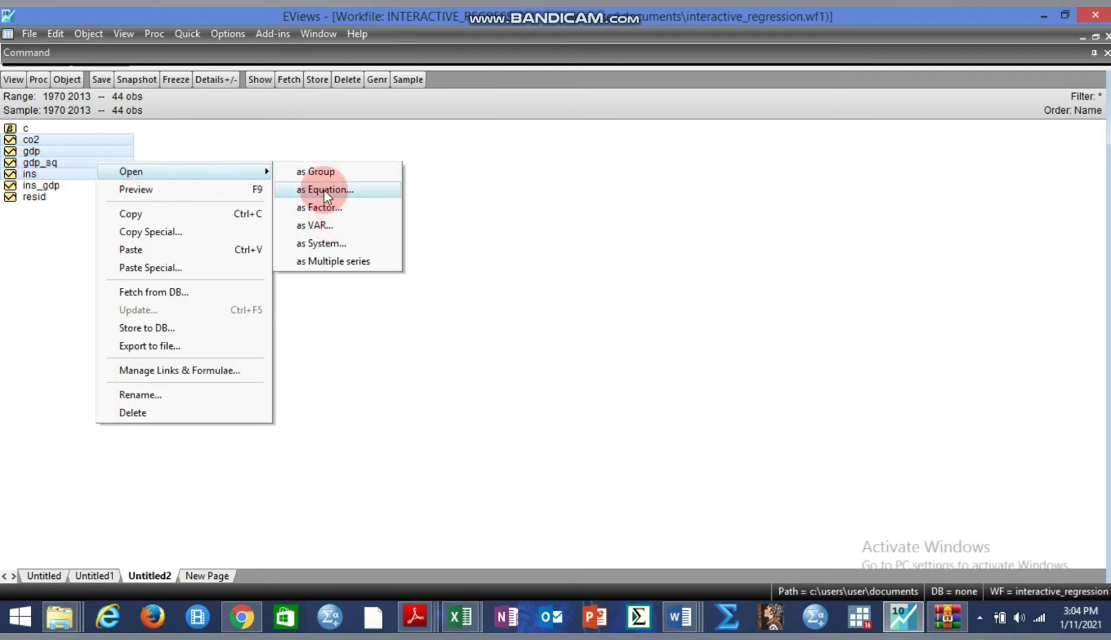
left_click(323, 190)
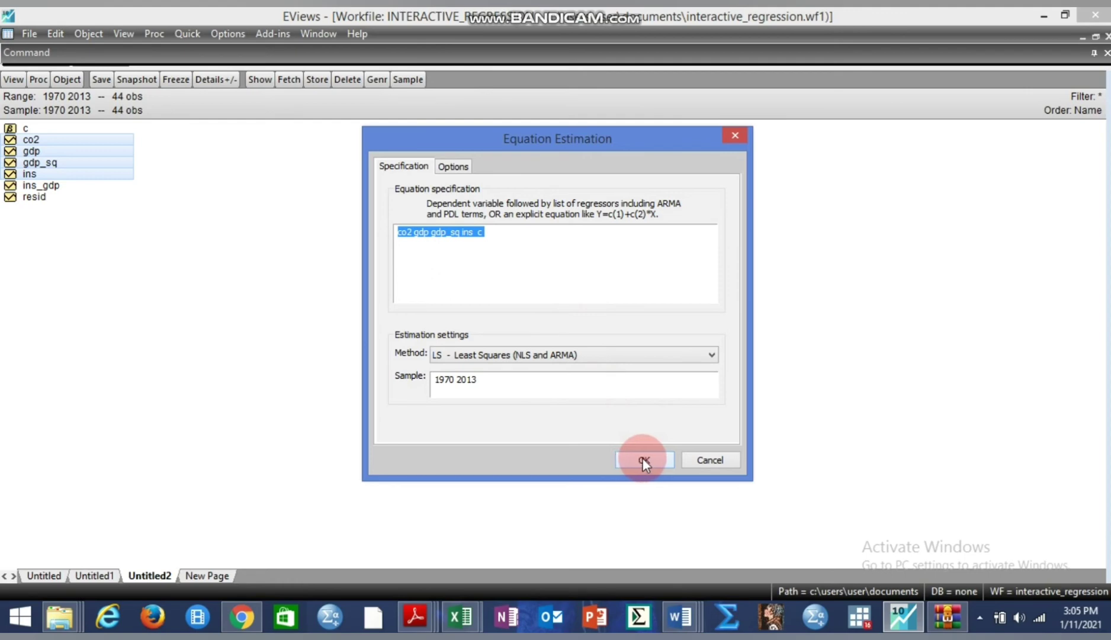
left_click(643, 457)
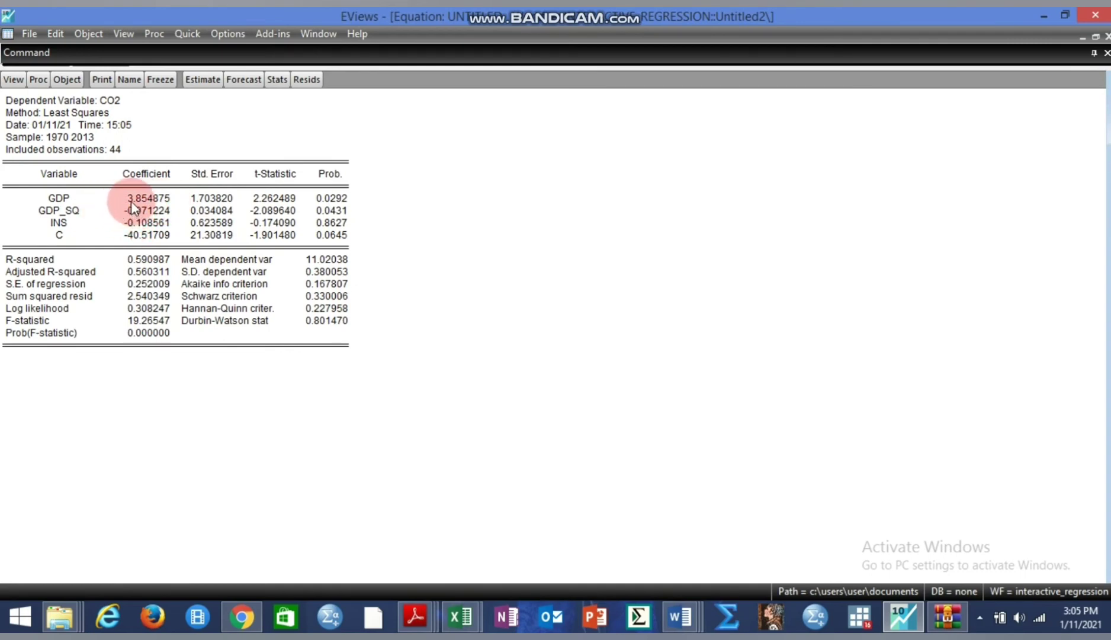
Examine the coefficients and significance of GDP and GDP_SQ against the dependent variable CO2 in the regression output.
left_click(131, 199)
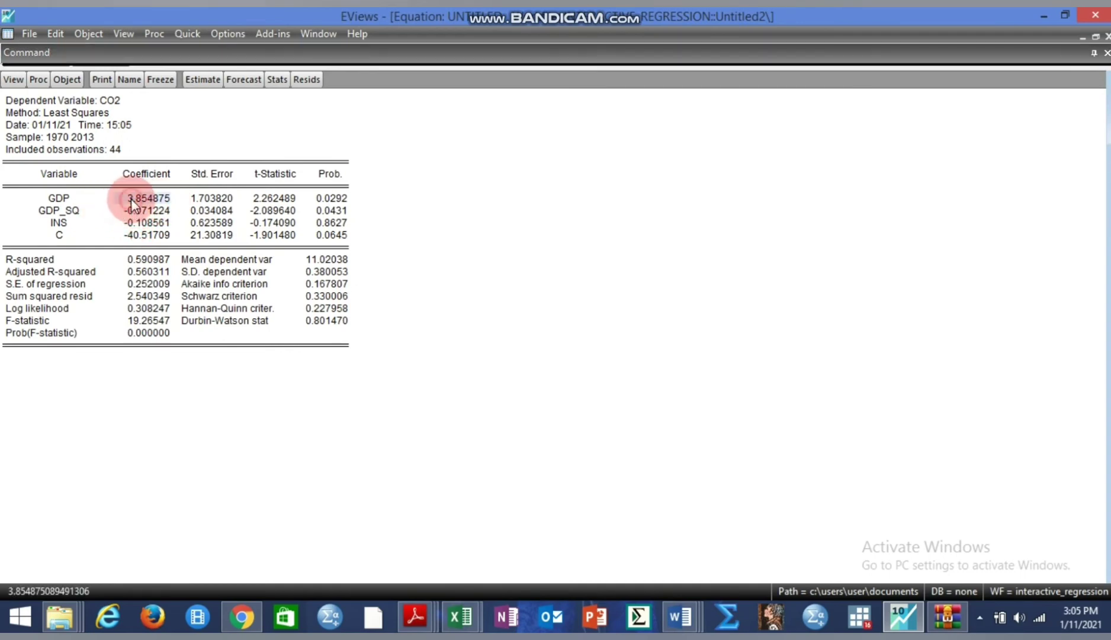
left_click(315, 199)
left_click(74, 198)
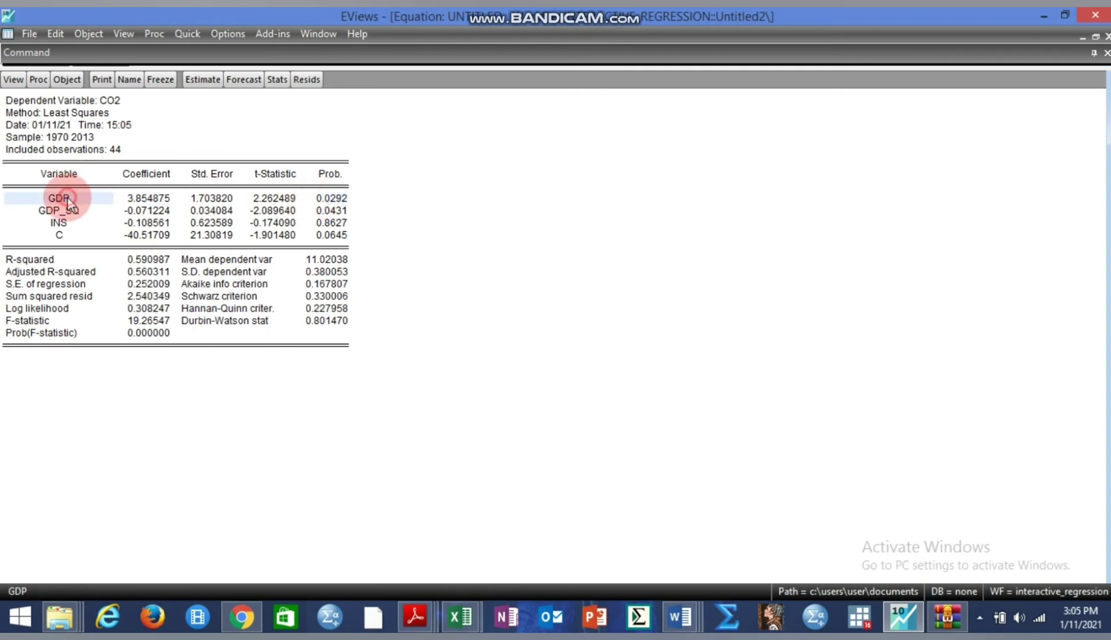
left_click(113, 101)
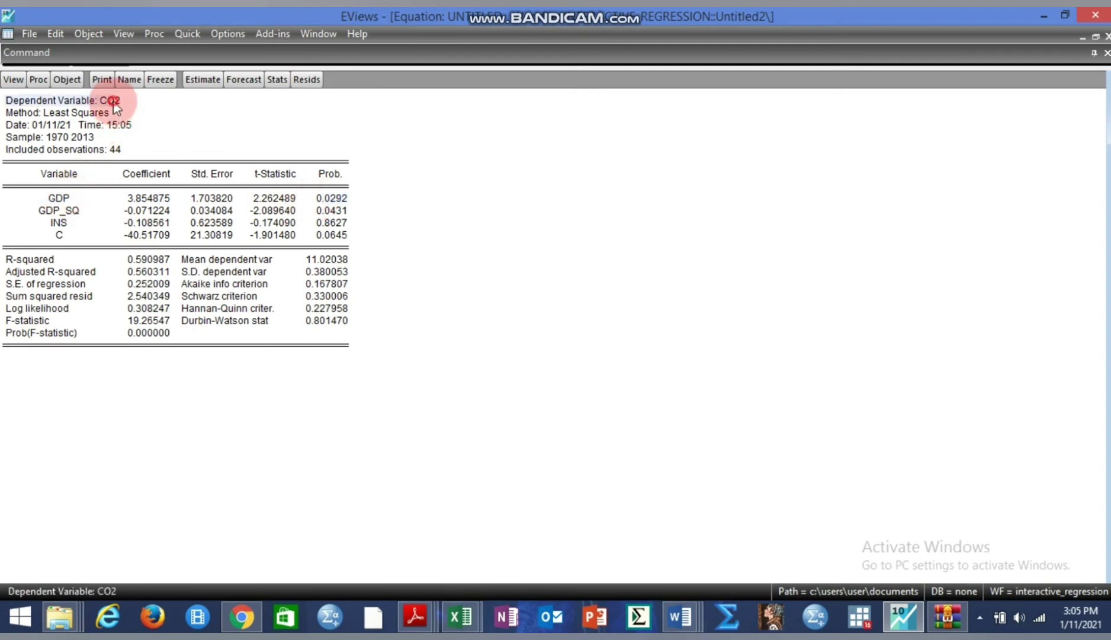
left_click(74, 212)
left_click(126, 213)
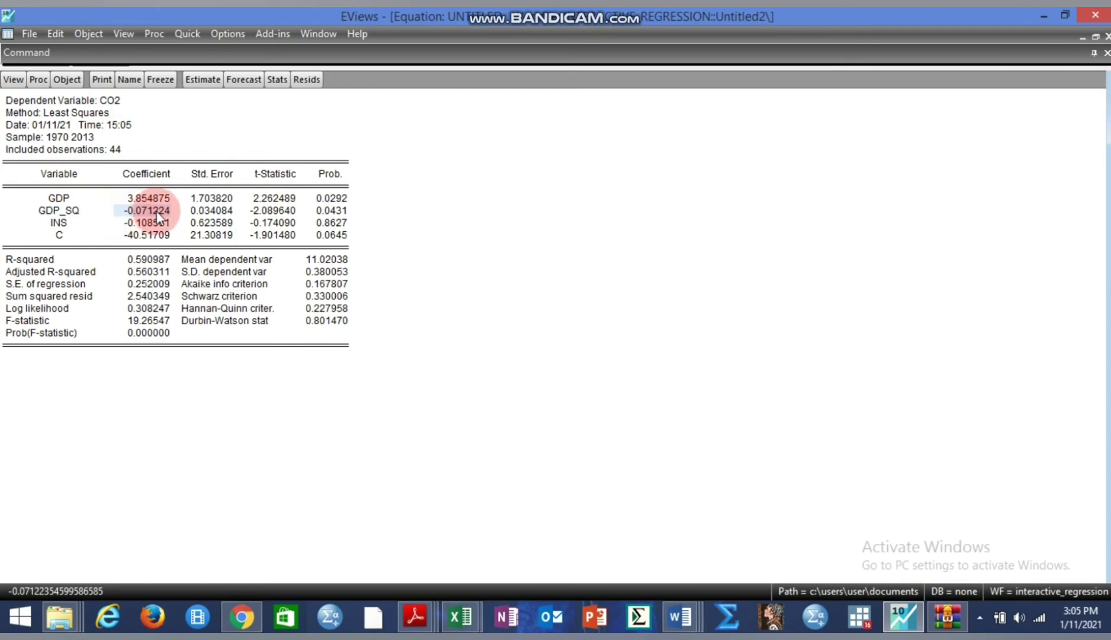
left_click(205, 215)
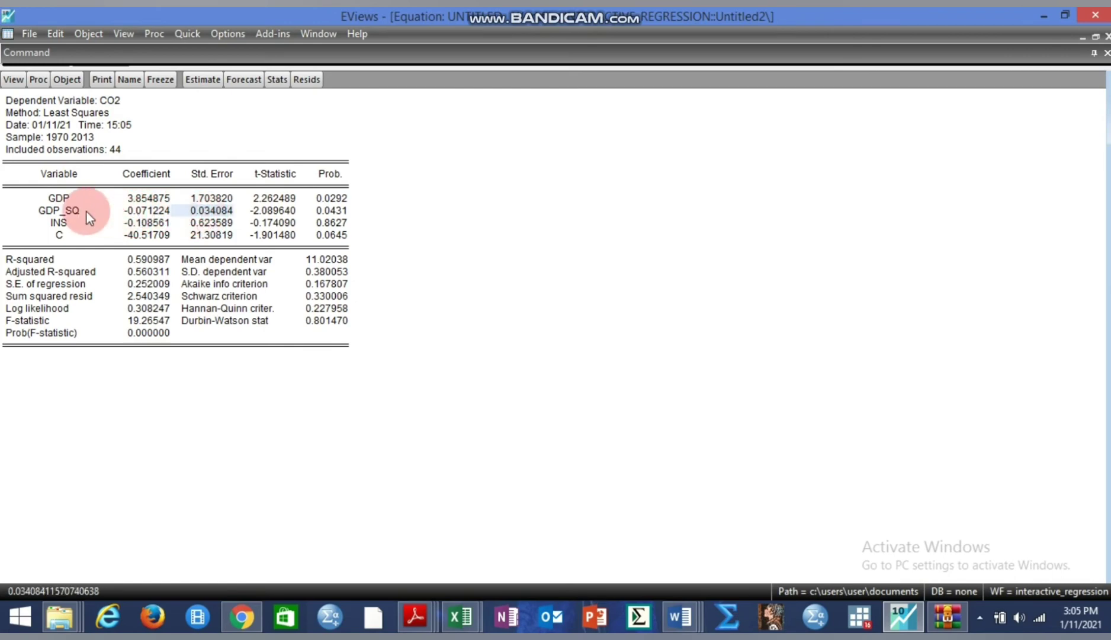
left_click(66, 212)
left_click(126, 213)
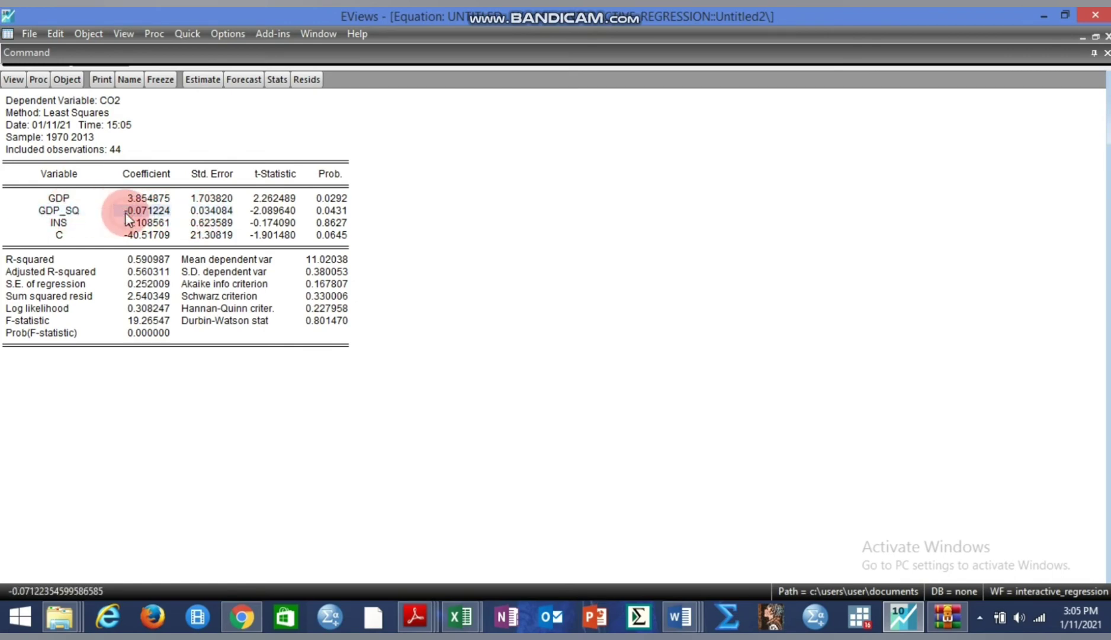
left_click(106, 100)
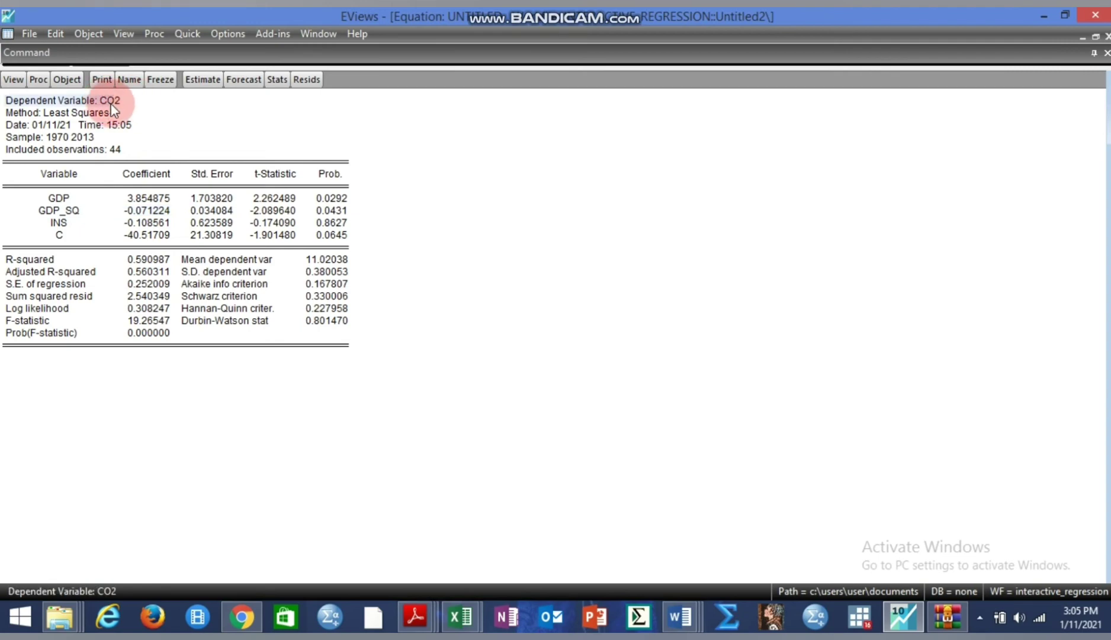
Store the estimated equation in the workfile under the name eq01 and close its output.
left_click(129, 79)
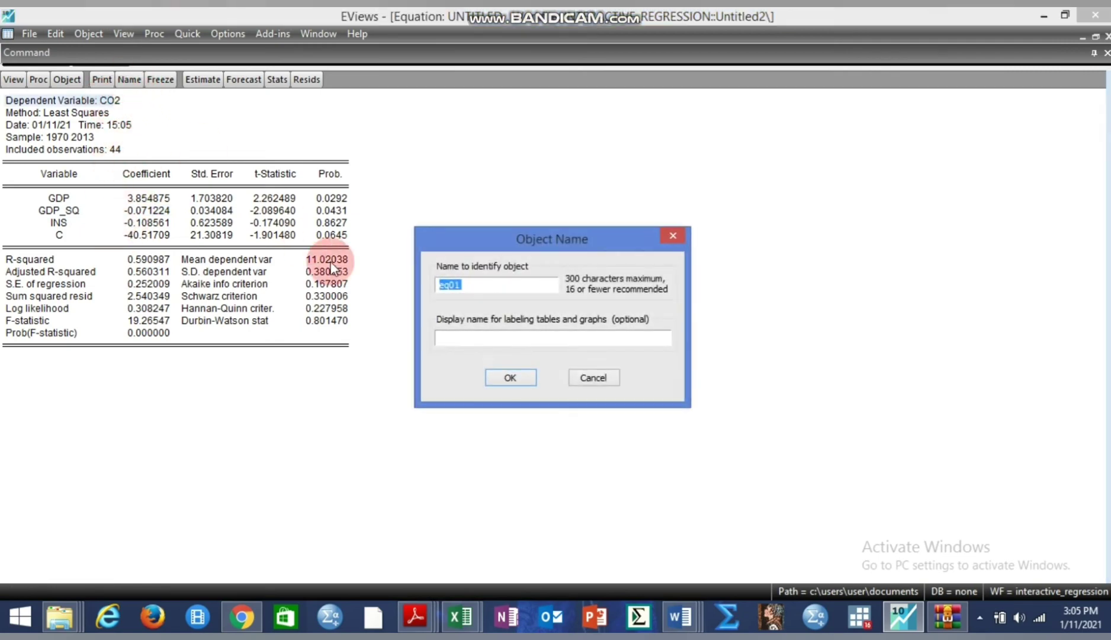
left_click(513, 378)
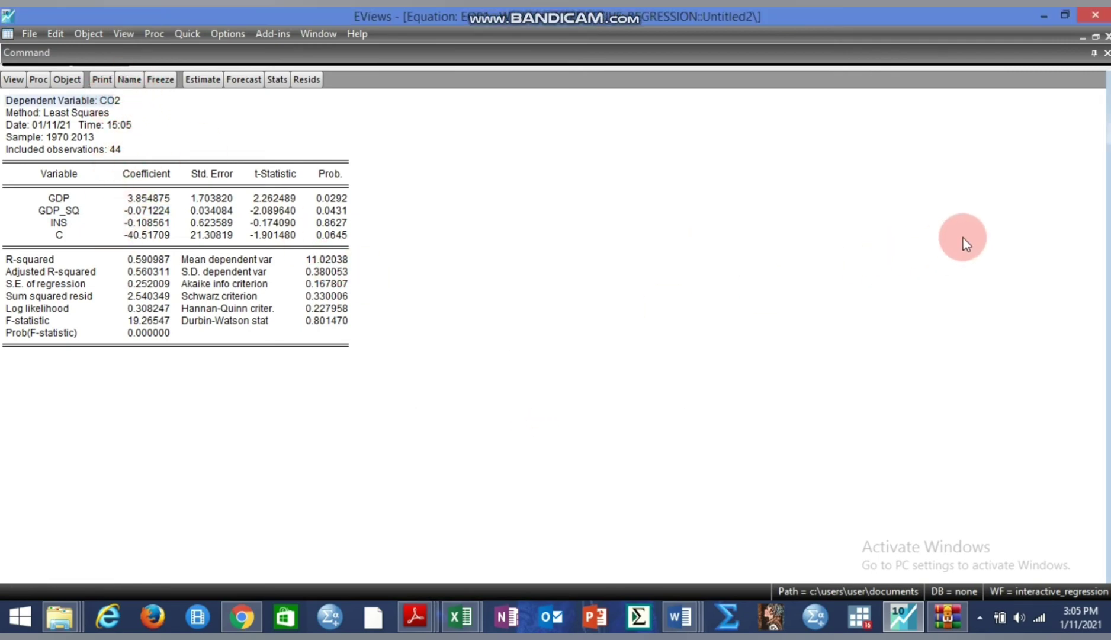
left_click(1107, 36)
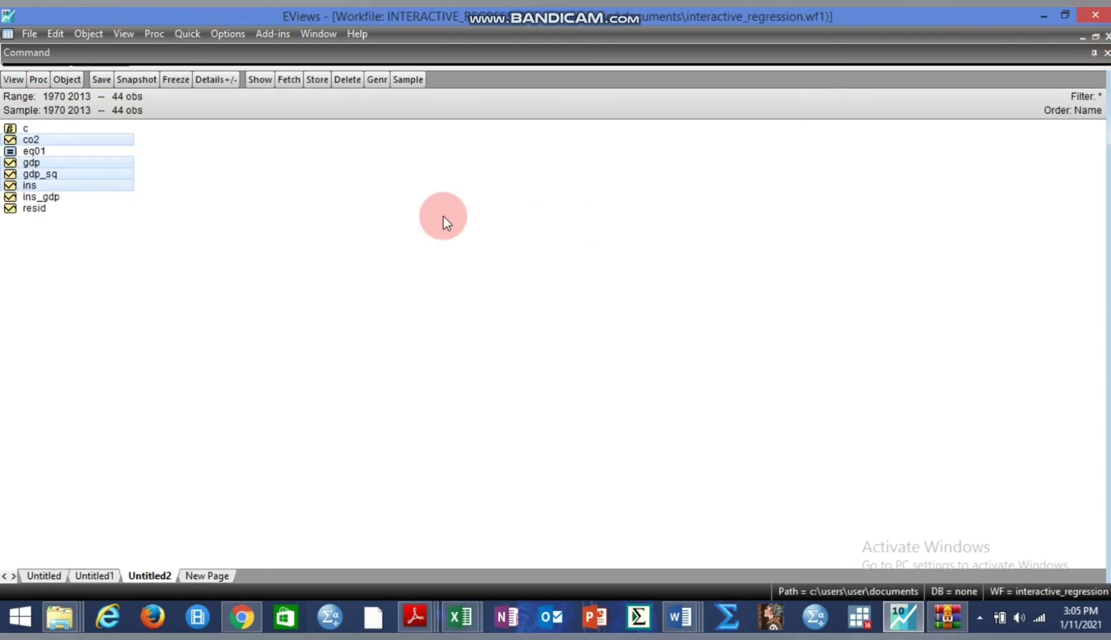
Estimate a least squares equation with co2 as dependent variable on gdp, gdp_sq, ins_gdp and a constant for 1970 2013.
left_click(221, 258)
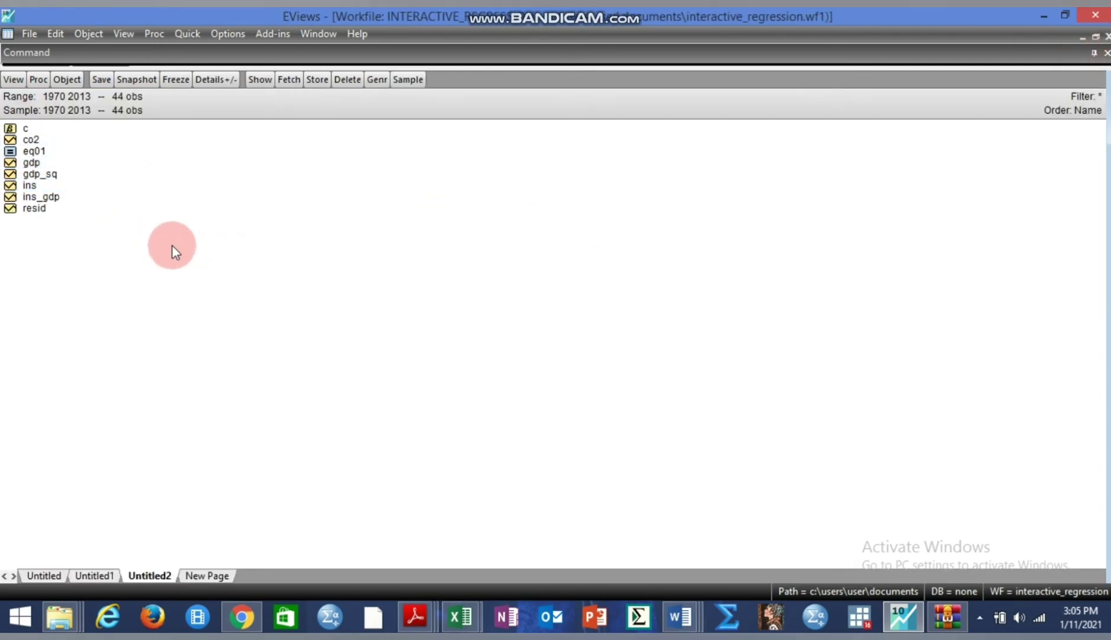
left_click(38, 142)
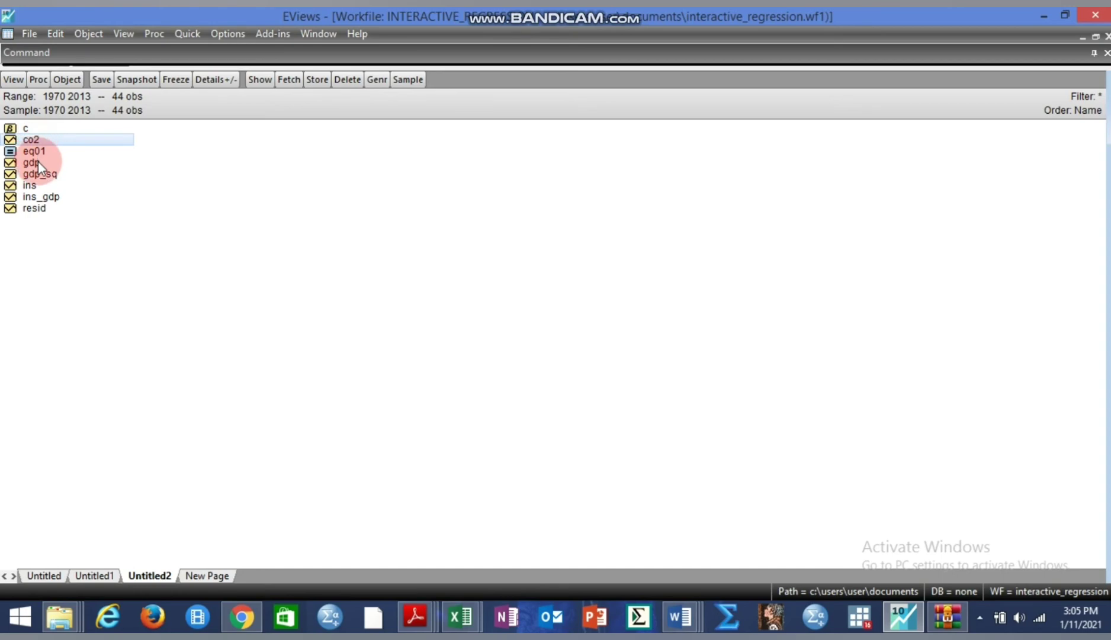
left_click(38, 162, "ctrl")
left_click(39, 173, "ctrl")
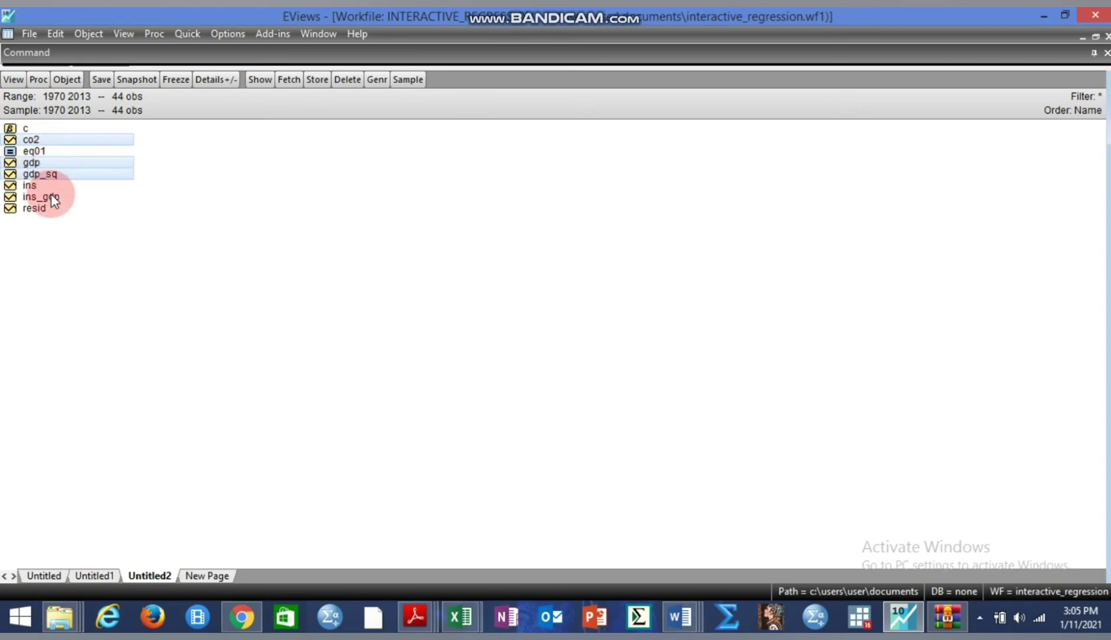
left_click(53, 198, "ctrl")
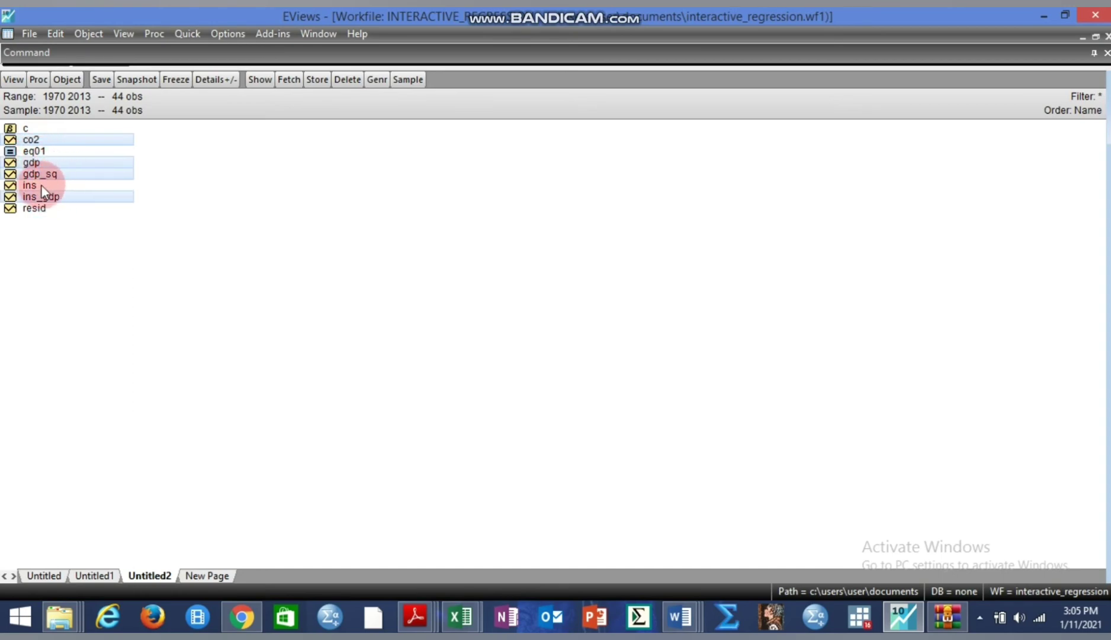
right_click(78, 171)
mouse_move(162, 179)
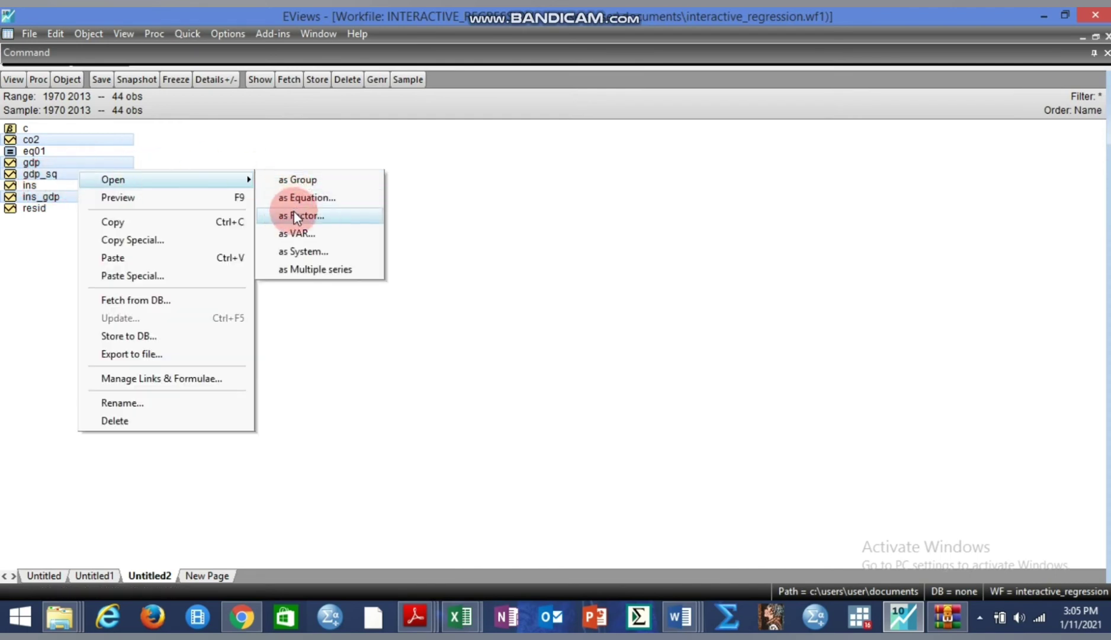
left_click(296, 197)
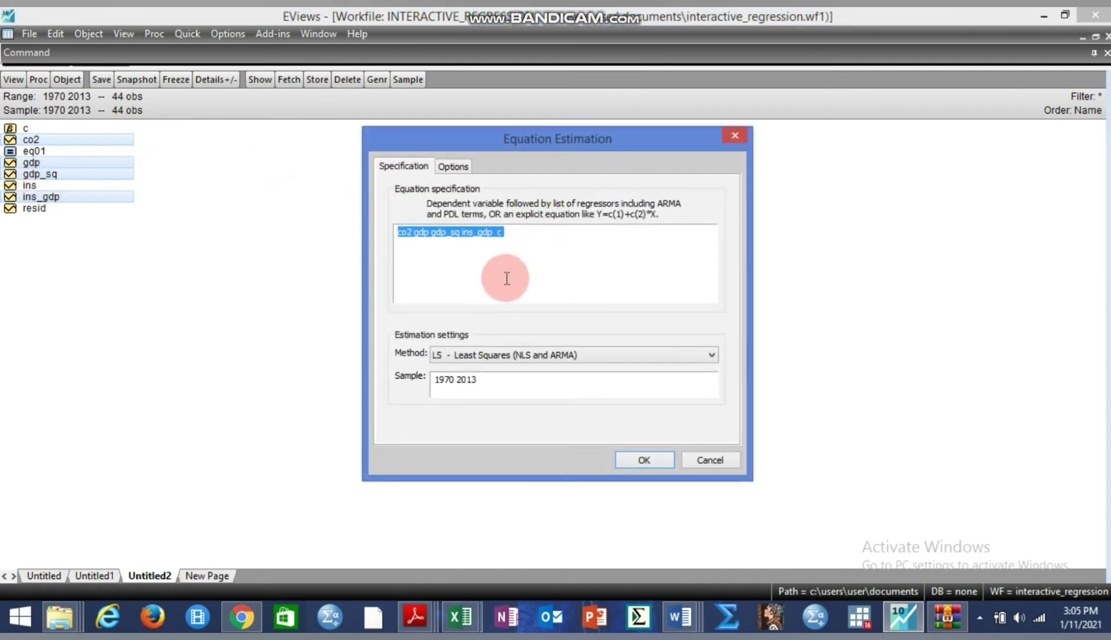
left_click(628, 462)
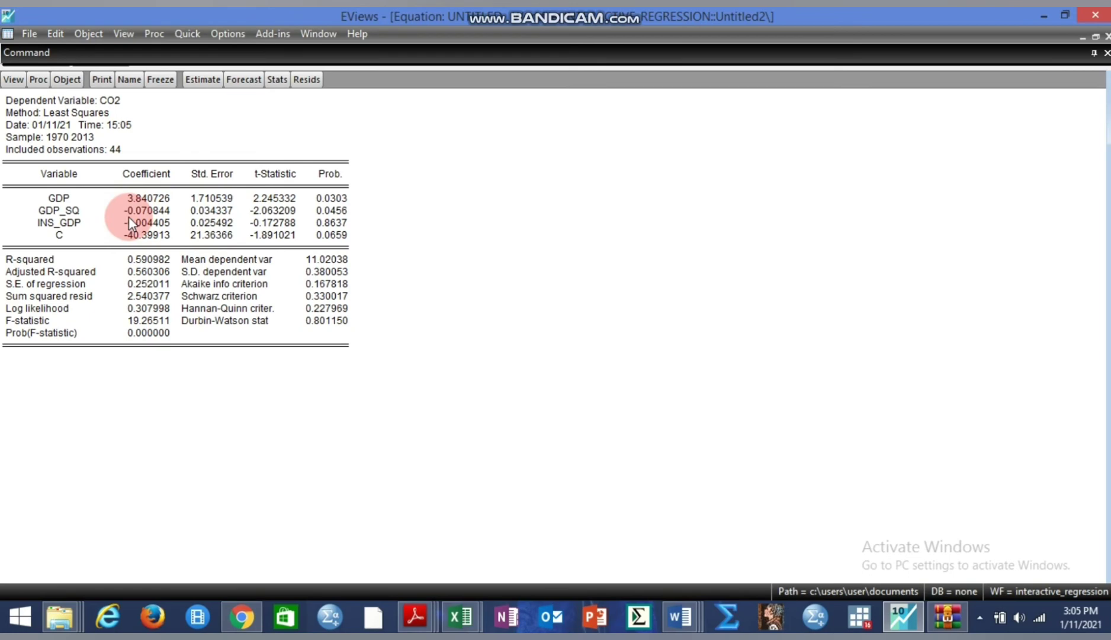
Examine the coefficient, standard error, t-statistic and probability of the INS_GDP interaction term against the dependent variable CO2.
left_click(48, 224)
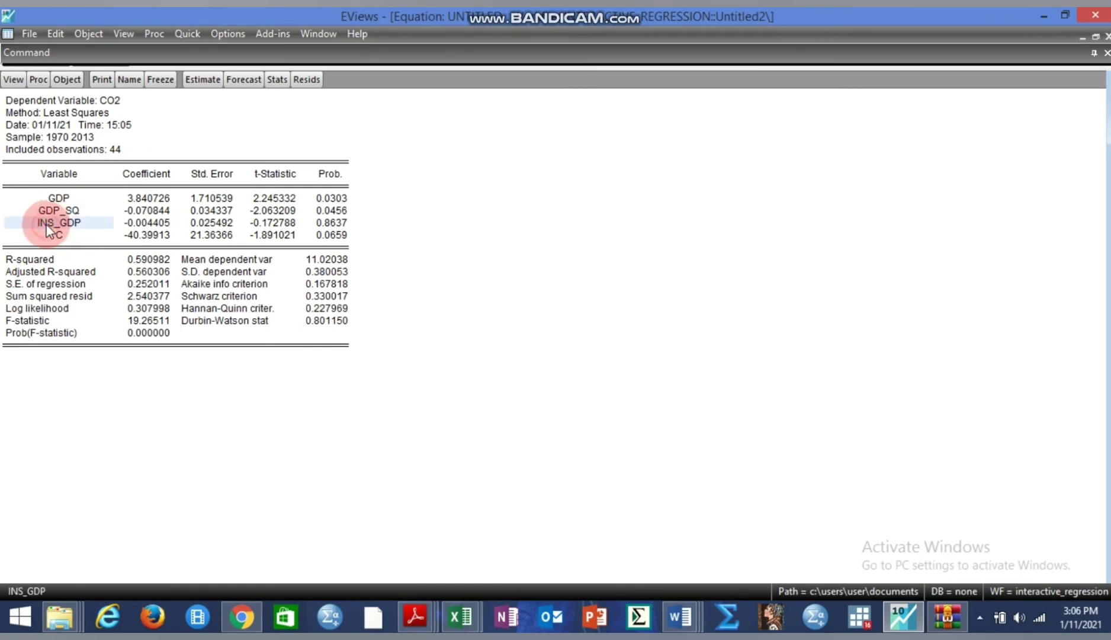
left_click(148, 223)
left_click(260, 223)
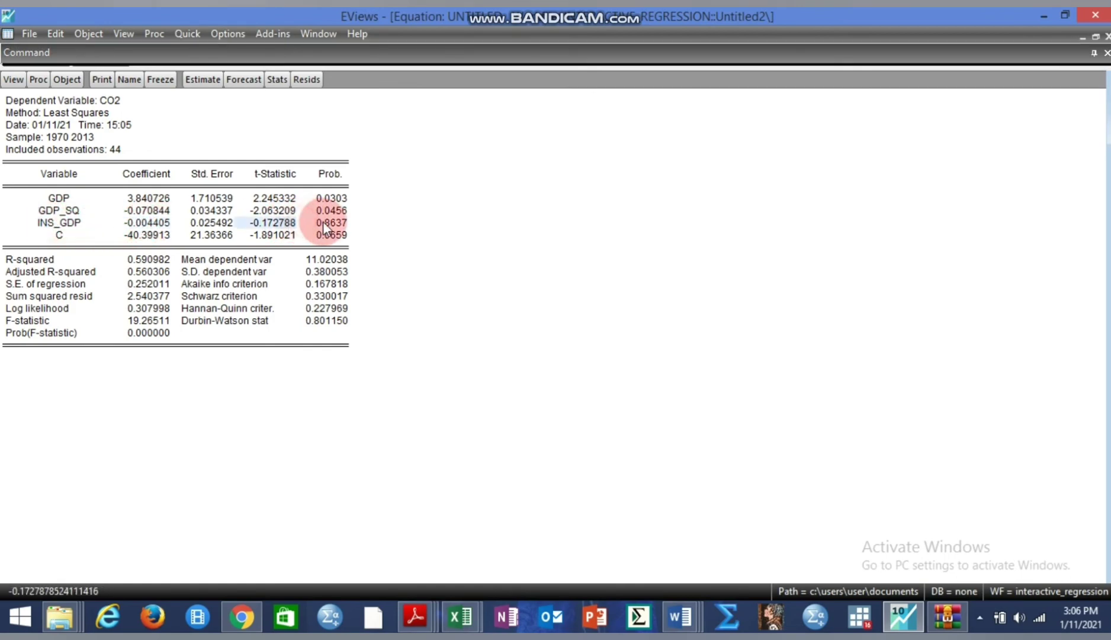
left_click(322, 222)
left_click(153, 224)
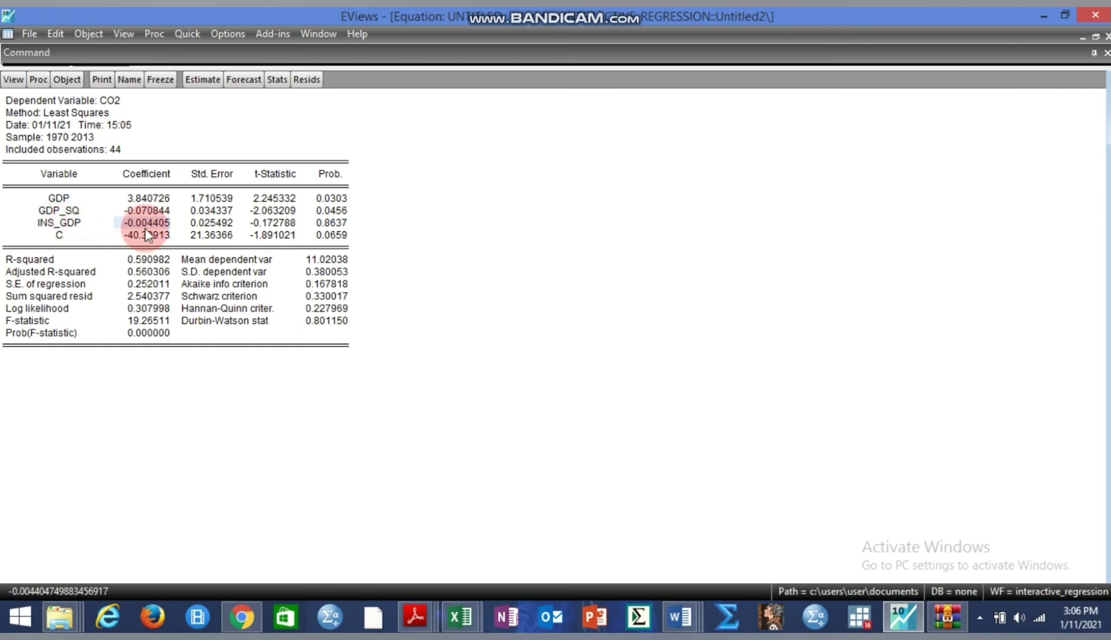
left_click(111, 101)
left_click(67, 222)
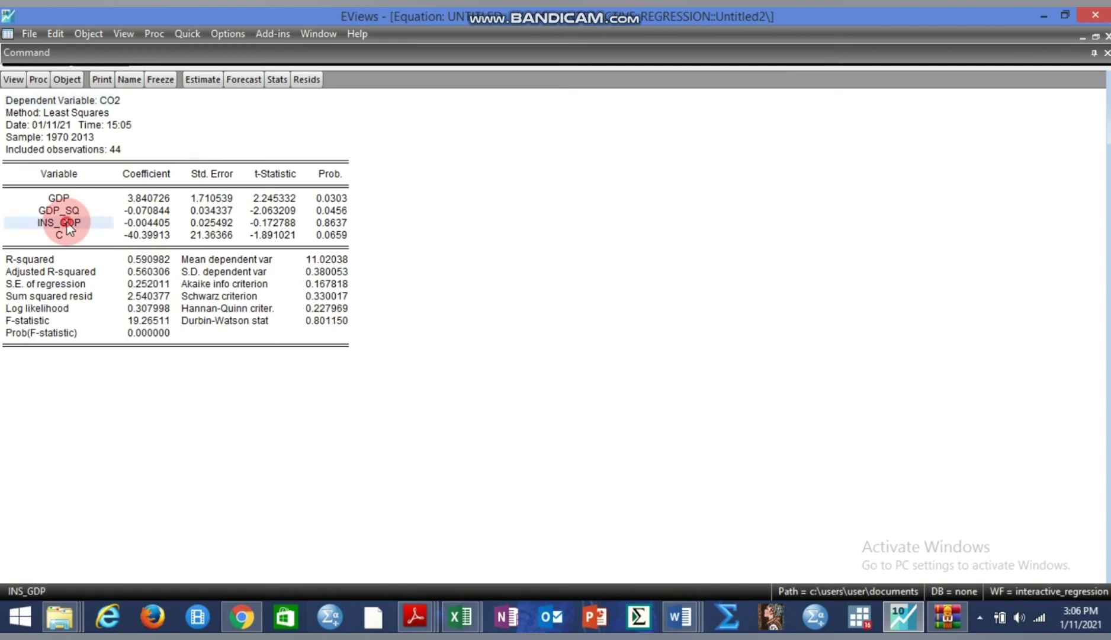
left_click(66, 200)
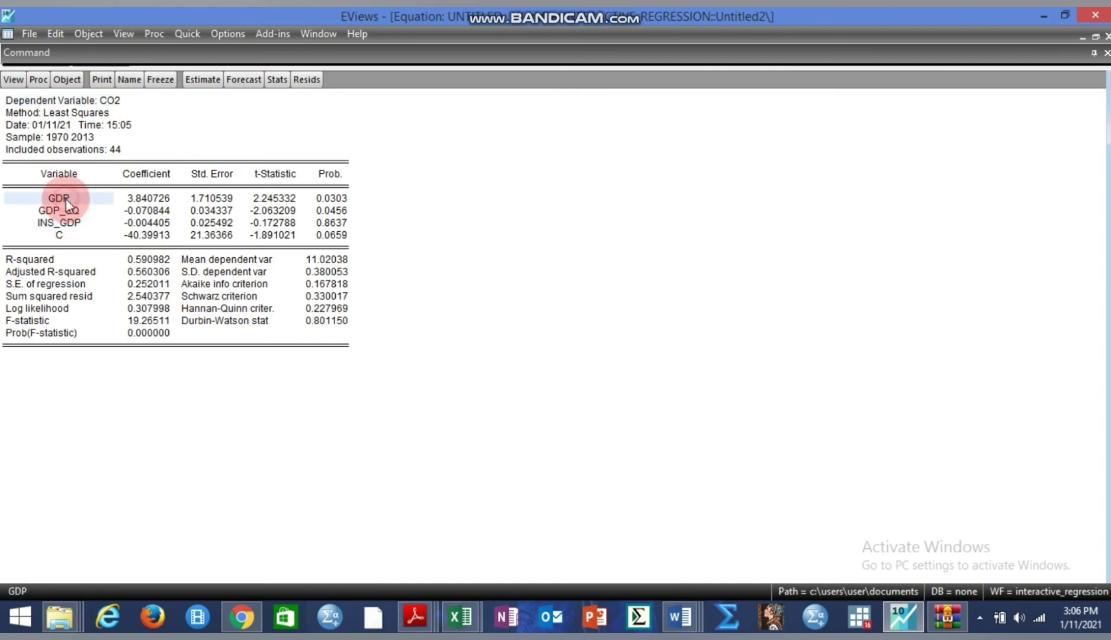
left_click(144, 224)
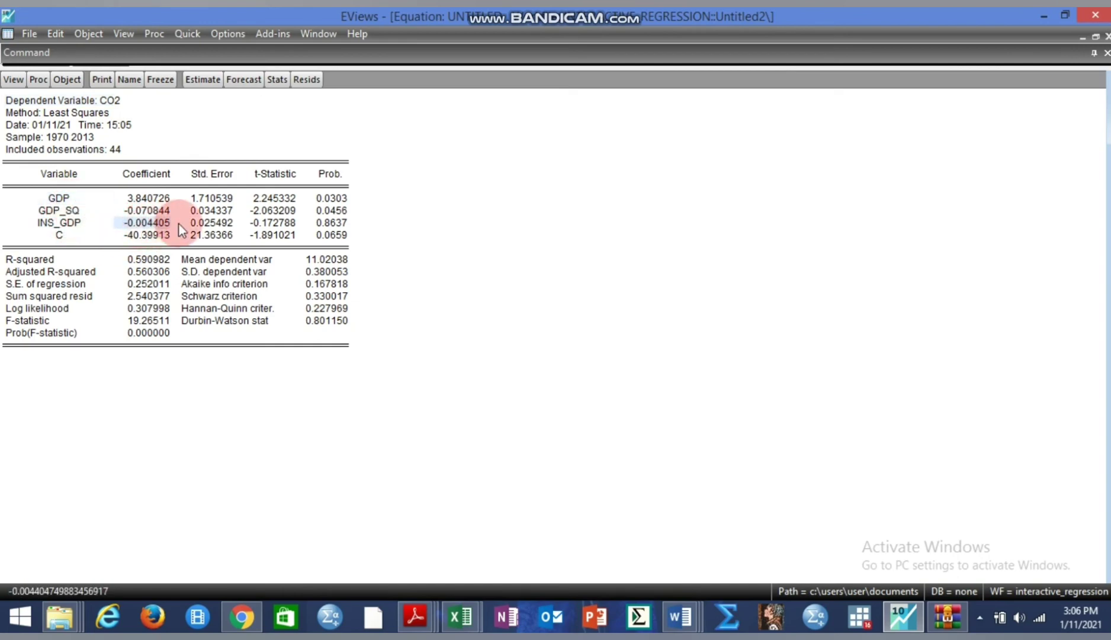
left_click(337, 222)
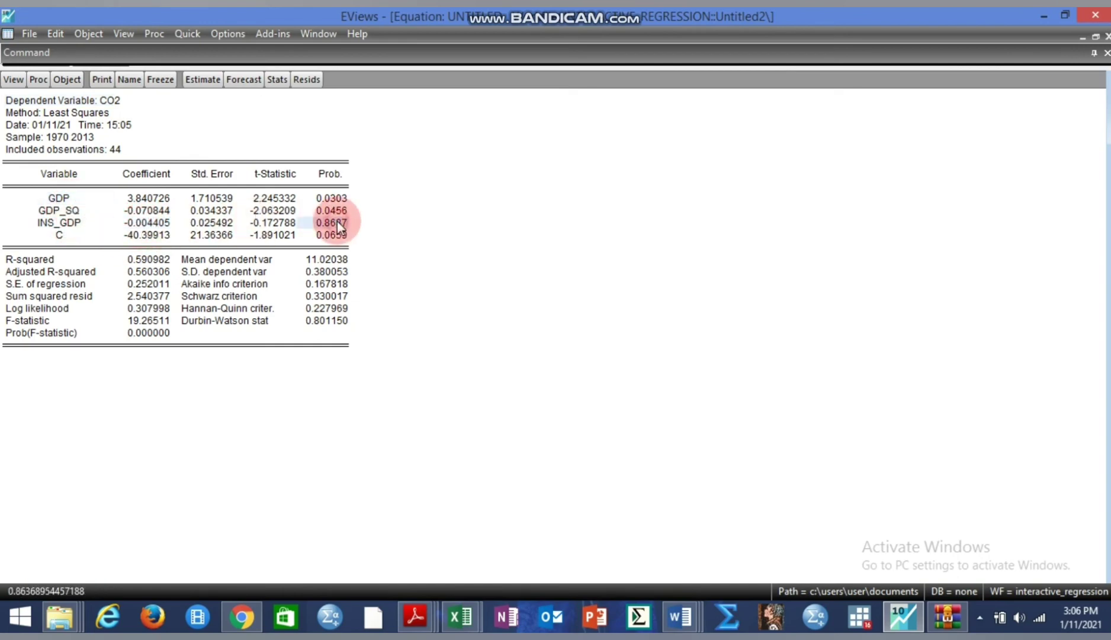
left_click(203, 225)
left_click(148, 224)
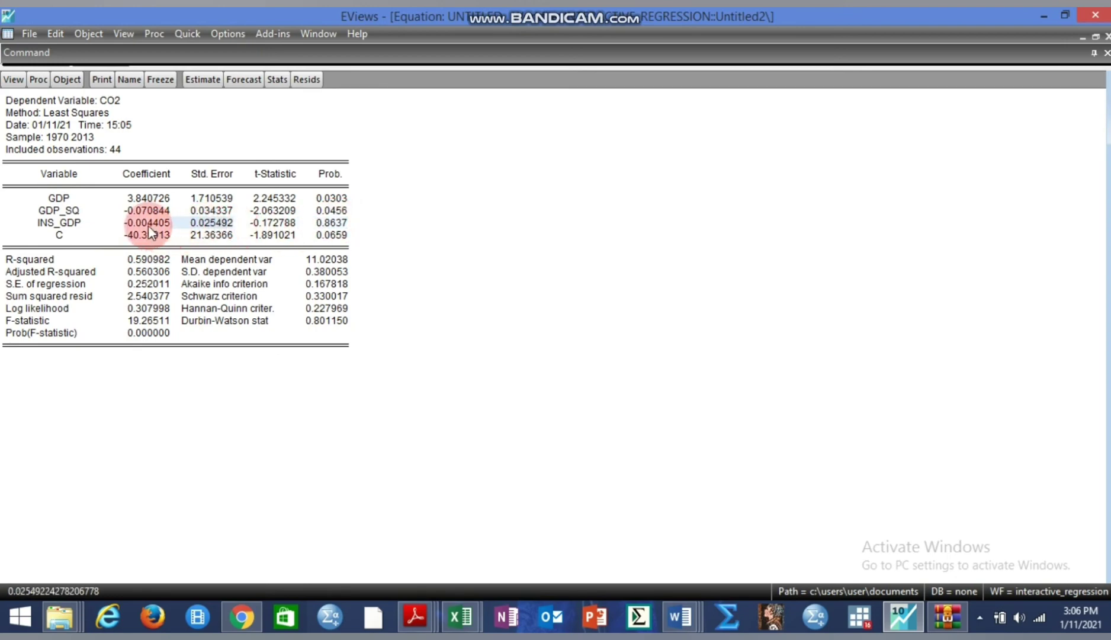
left_click(75, 224)
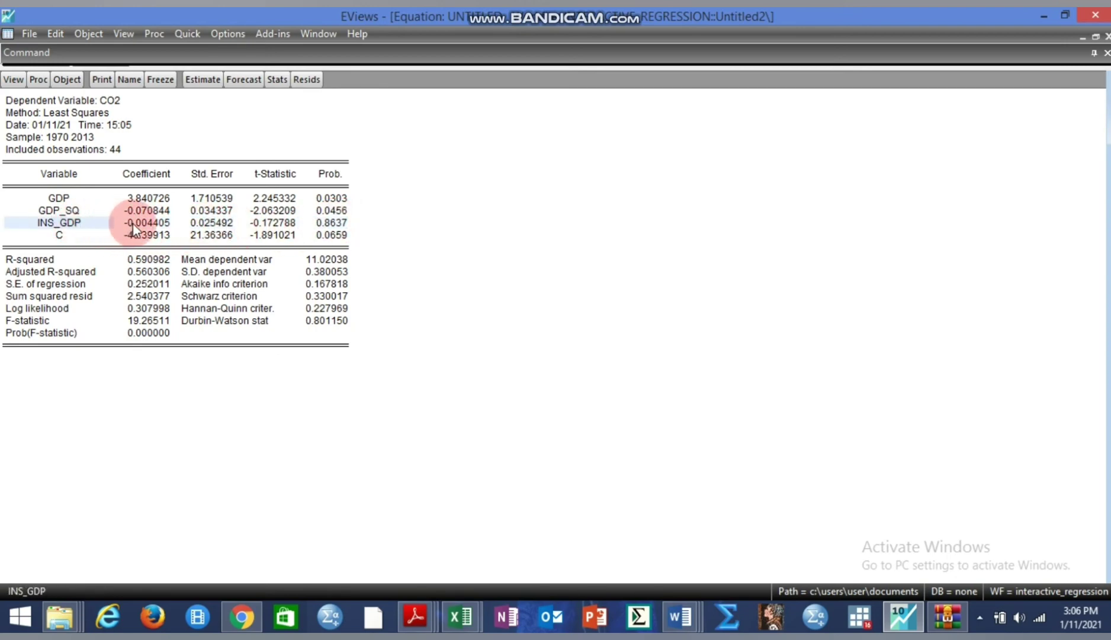
left_click(199, 224)
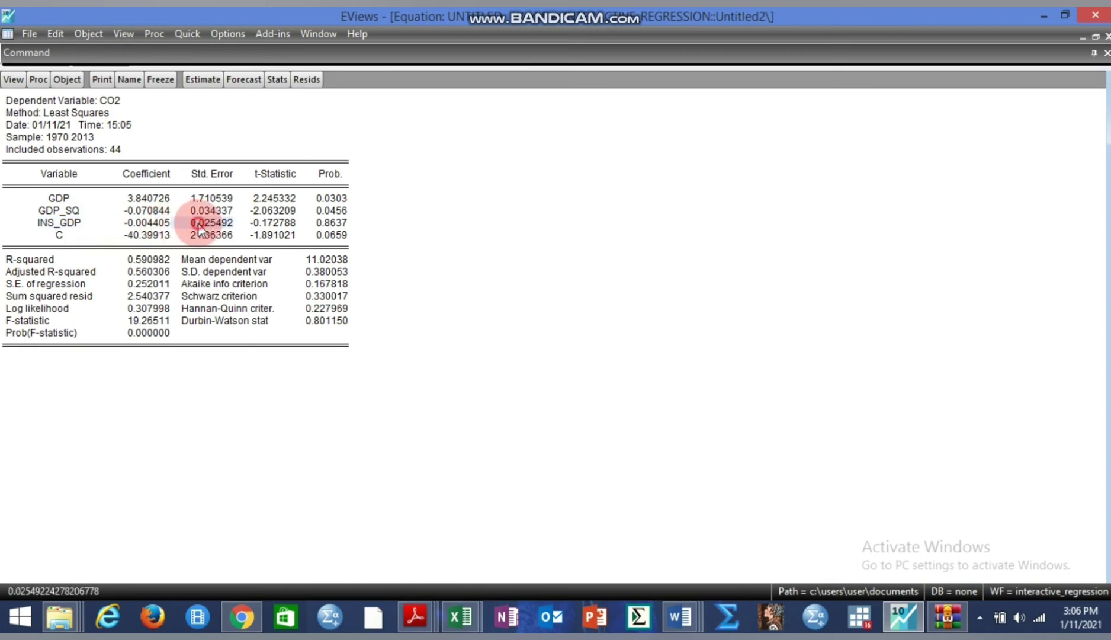
left_click(157, 224)
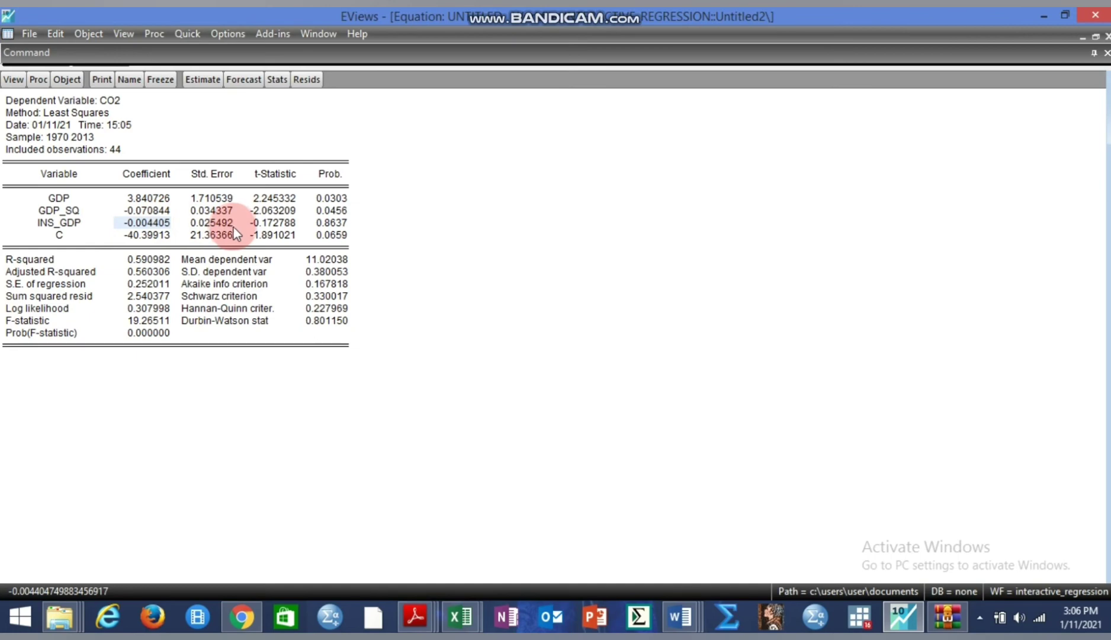
left_click(66, 197)
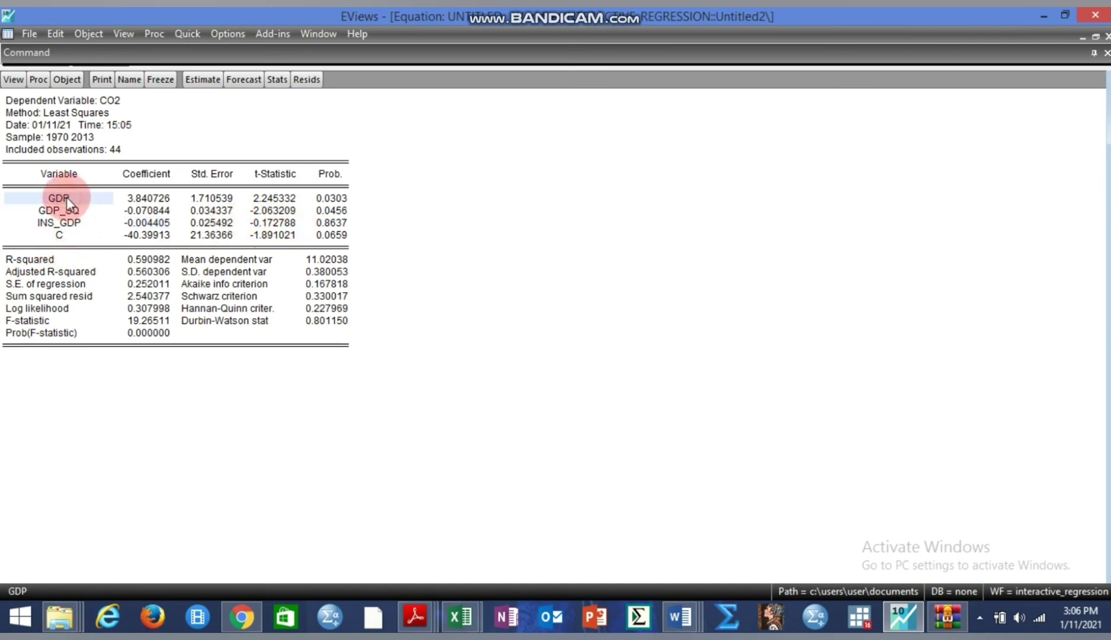
left_click(112, 102)
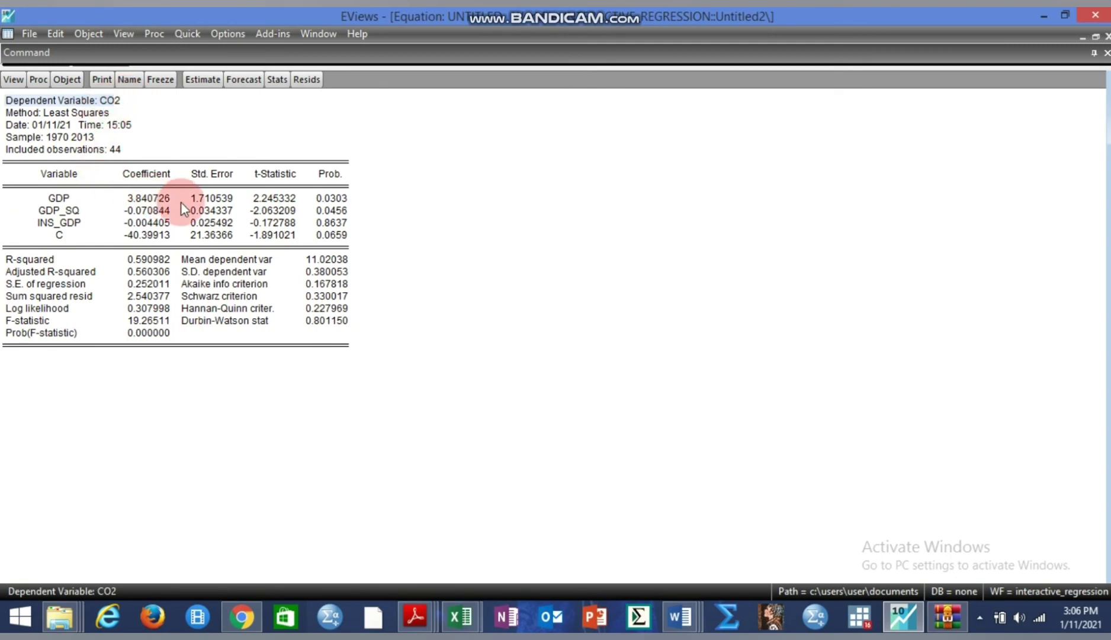
Store the interaction equation in the workfile as eq02 and restore its output to a smaller window beside the workfile's object list.
left_click(134, 86)
left_click(490, 369)
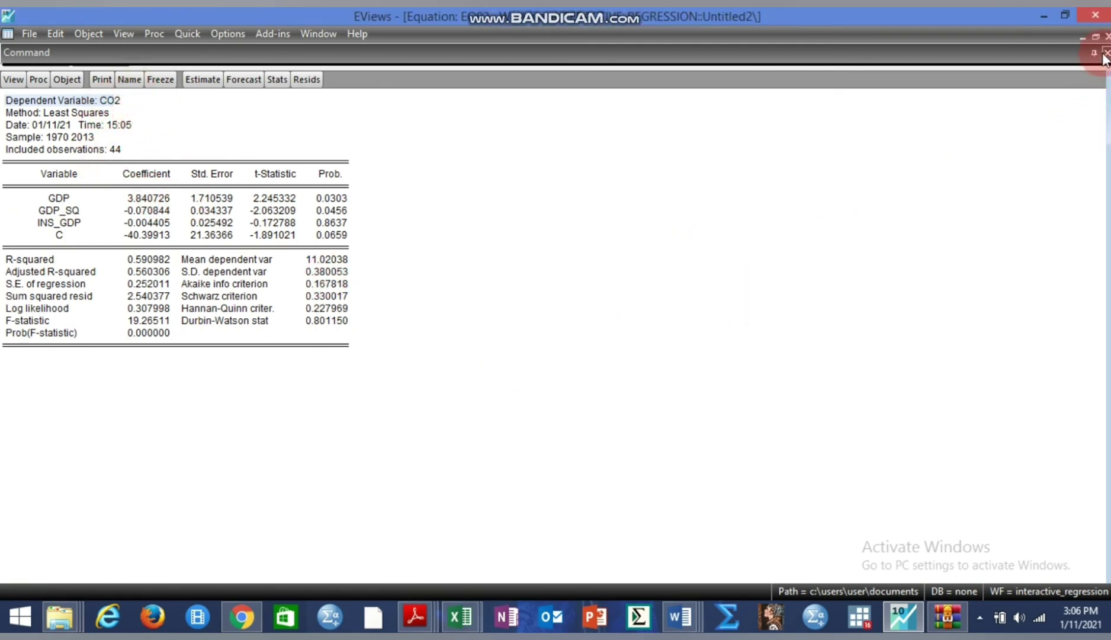
left_click(1095, 36)
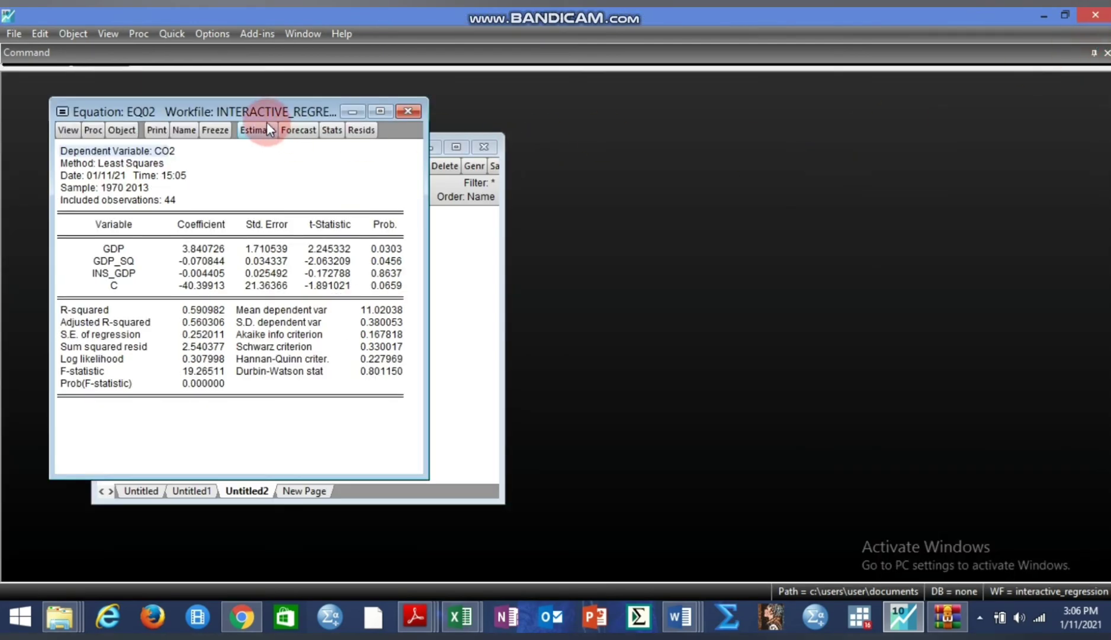
left_click_drag(263, 112, 678, 141)
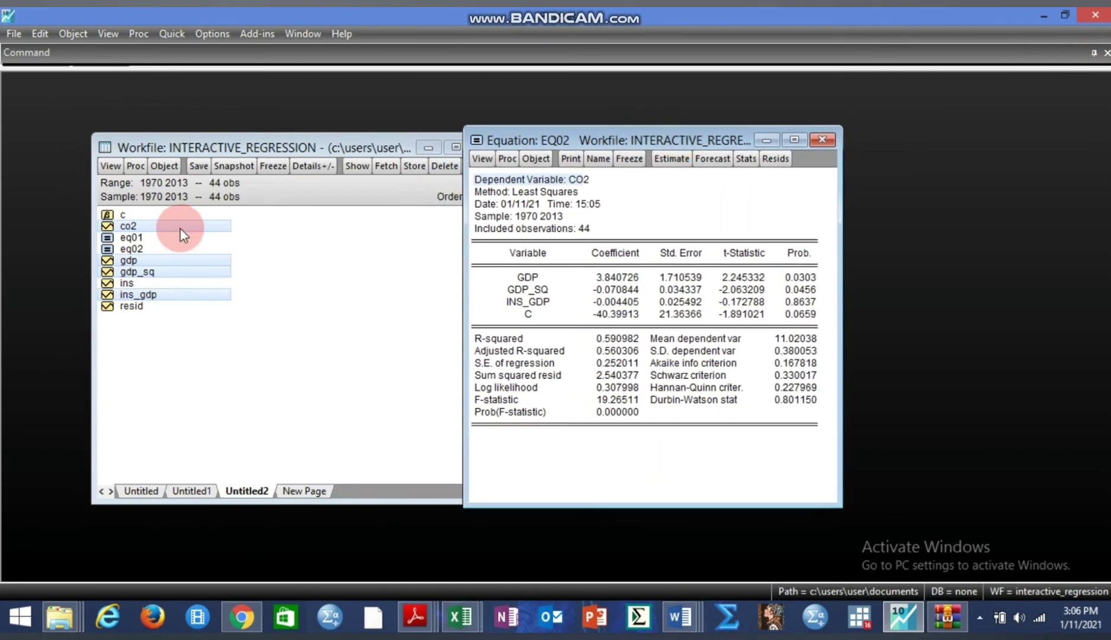
Open the stored equation eq01 and arrange its output side by side with that of eq02.
double_click(155, 238)
left_click_drag(276, 130, 315, 135)
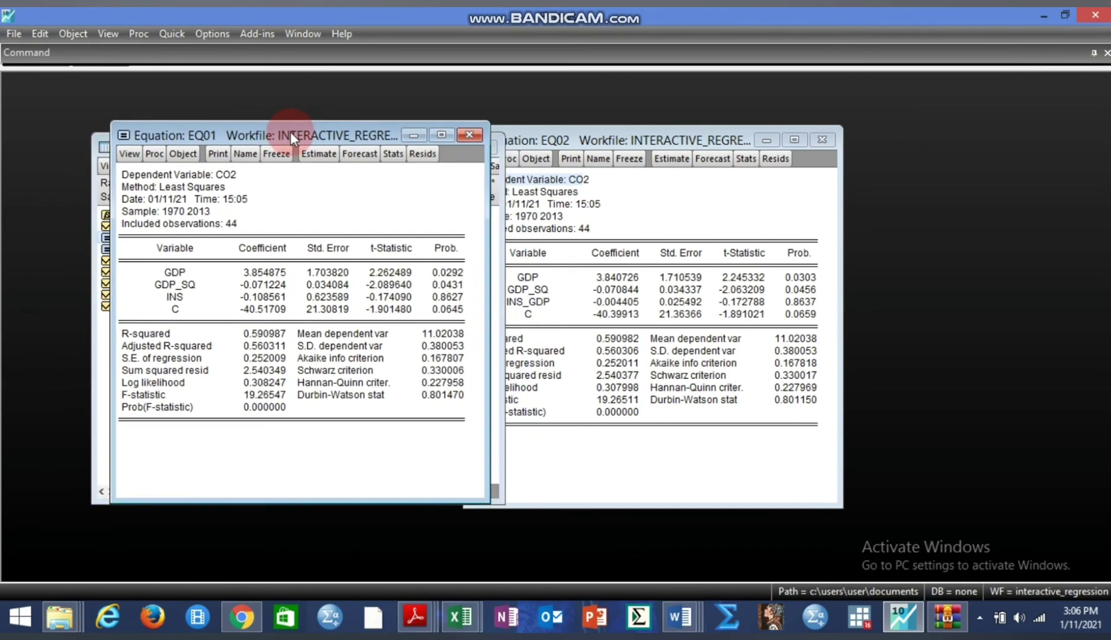
left_click_drag(533, 136, 551, 131)
Compare the INS coefficient and R-squared in EQ01 with the INS_GDP coefficient and R-squared in EQ02.
left_click(590, 202)
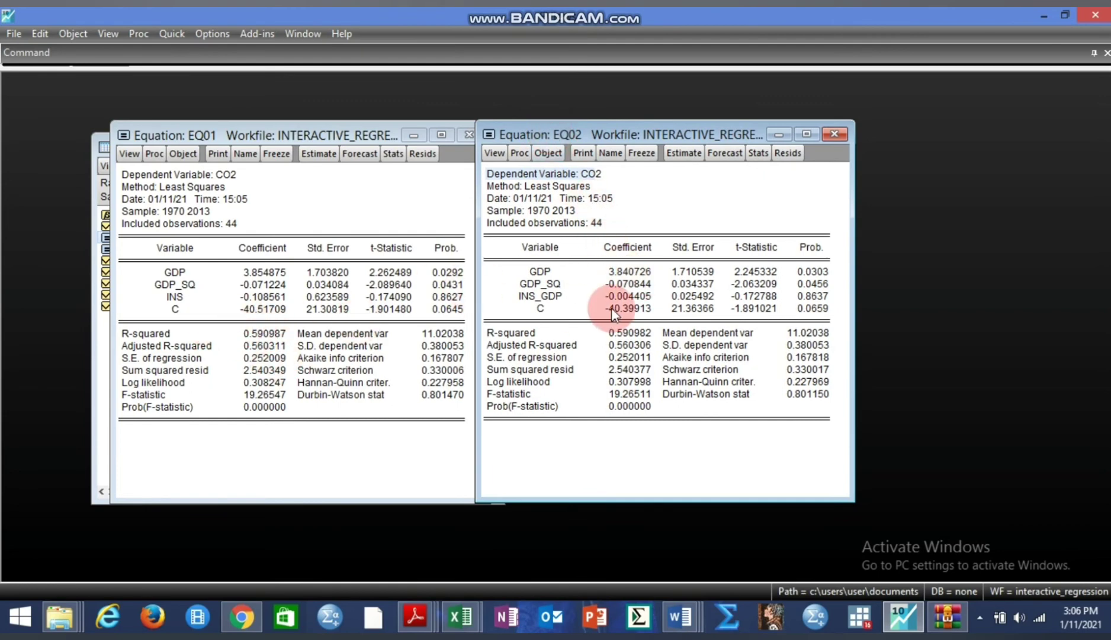
left_click(532, 299)
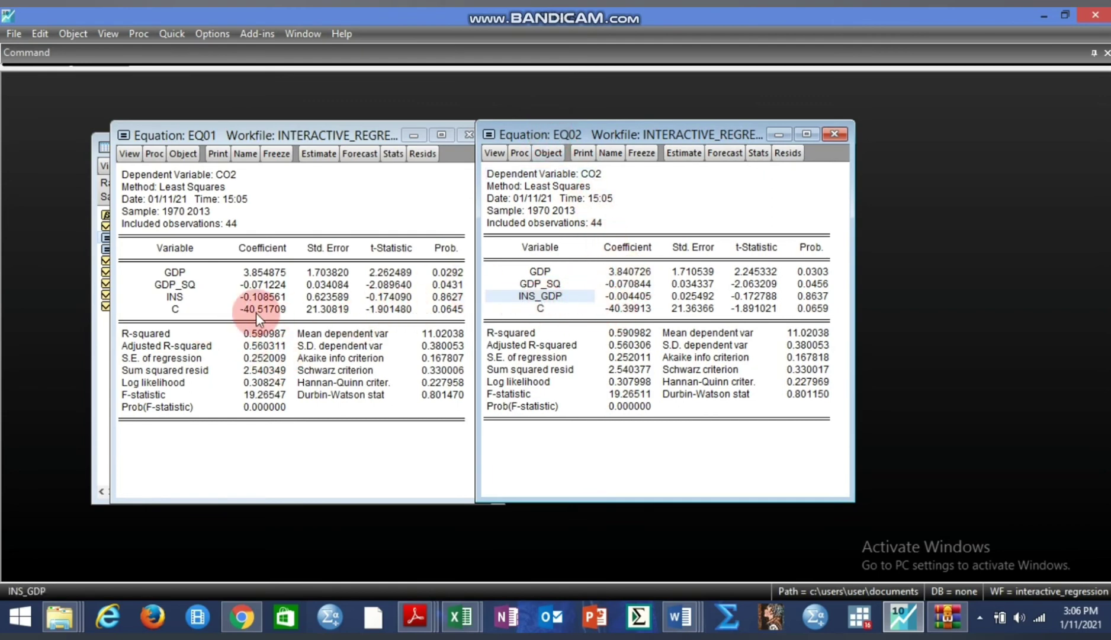
left_click(190, 299)
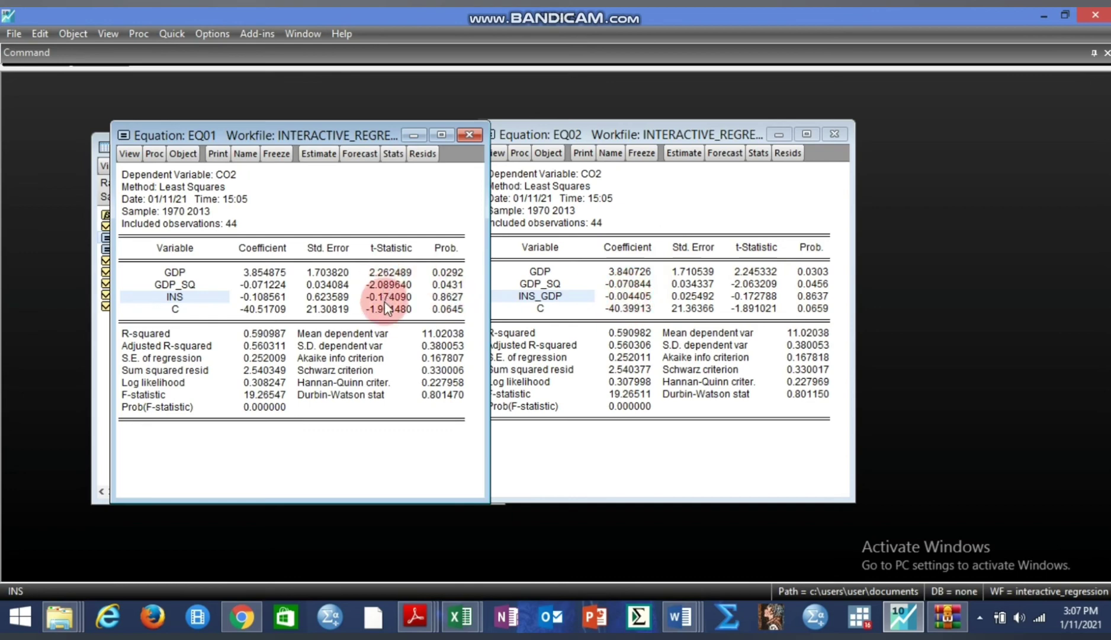
left_click(256, 334)
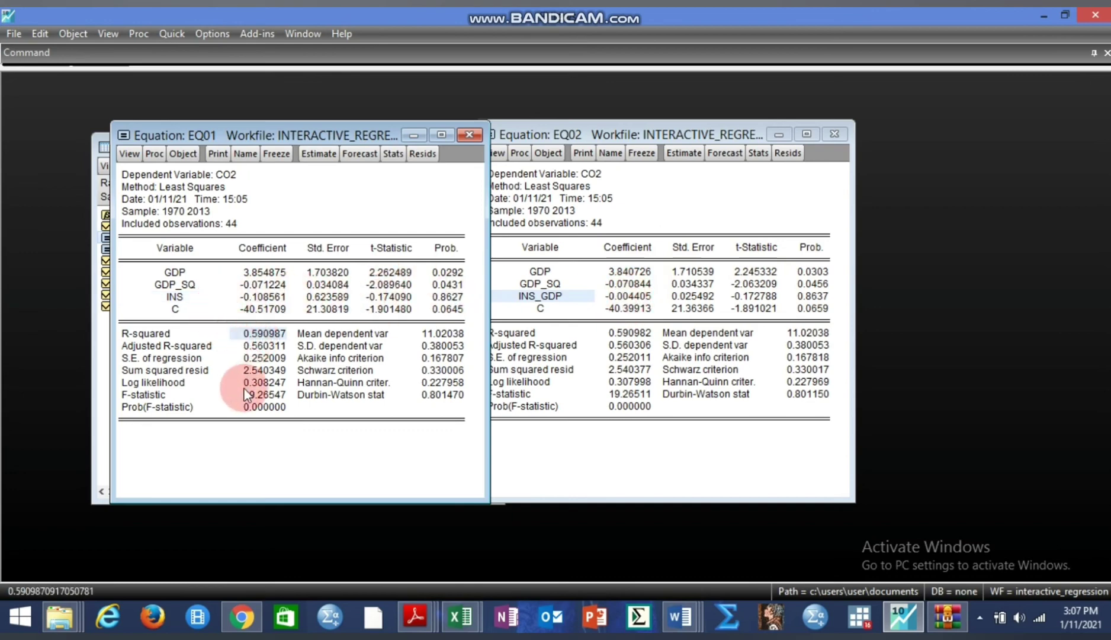
left_click(629, 332)
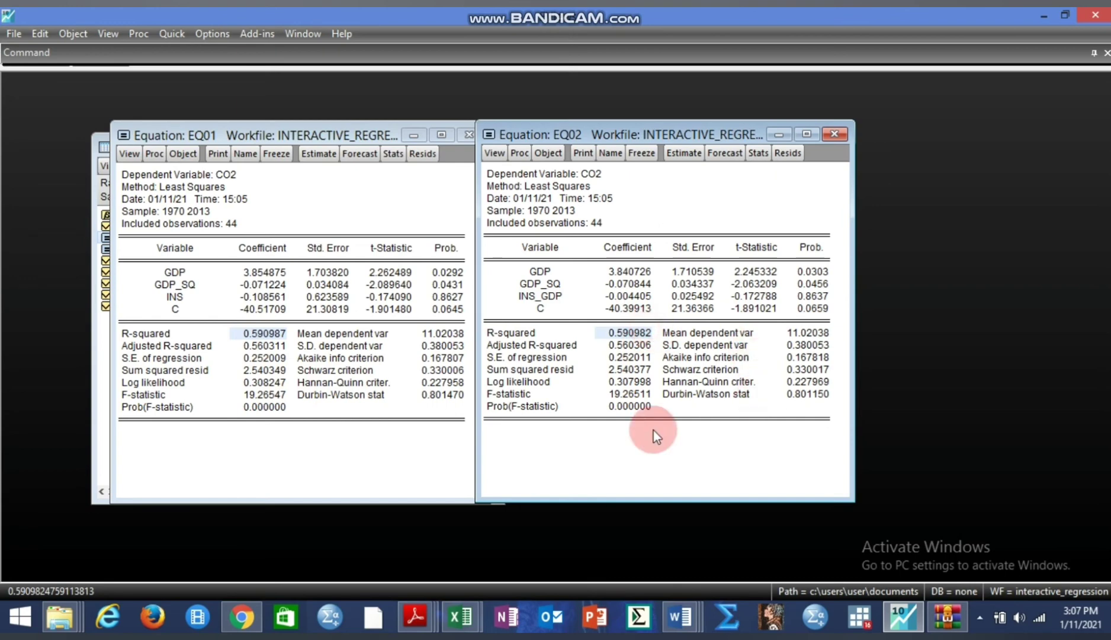
left_click(172, 297)
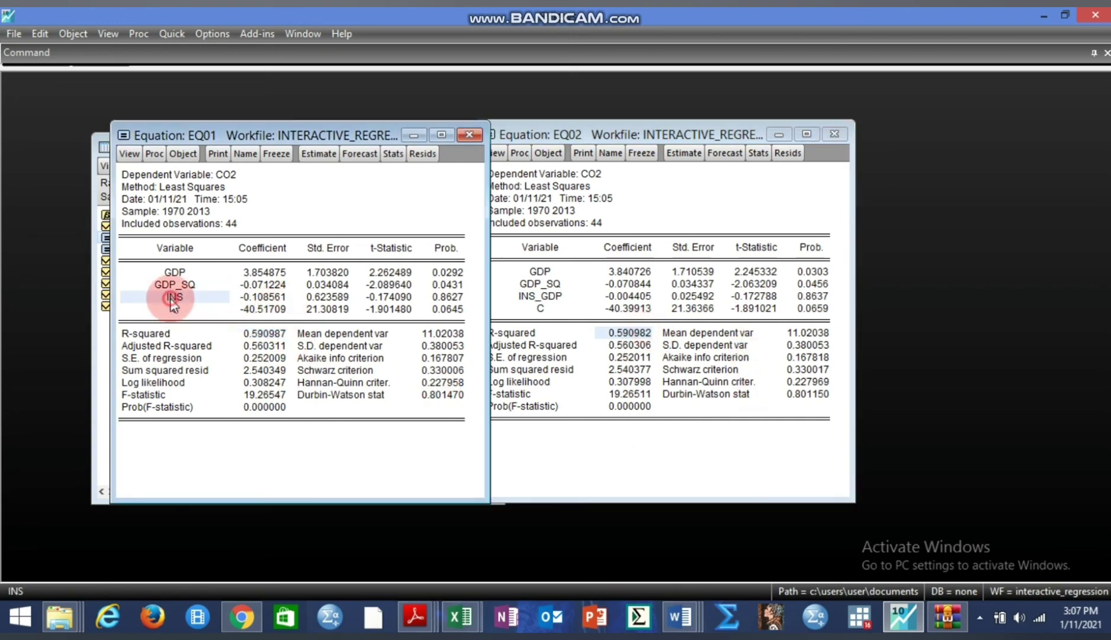
left_click(536, 299)
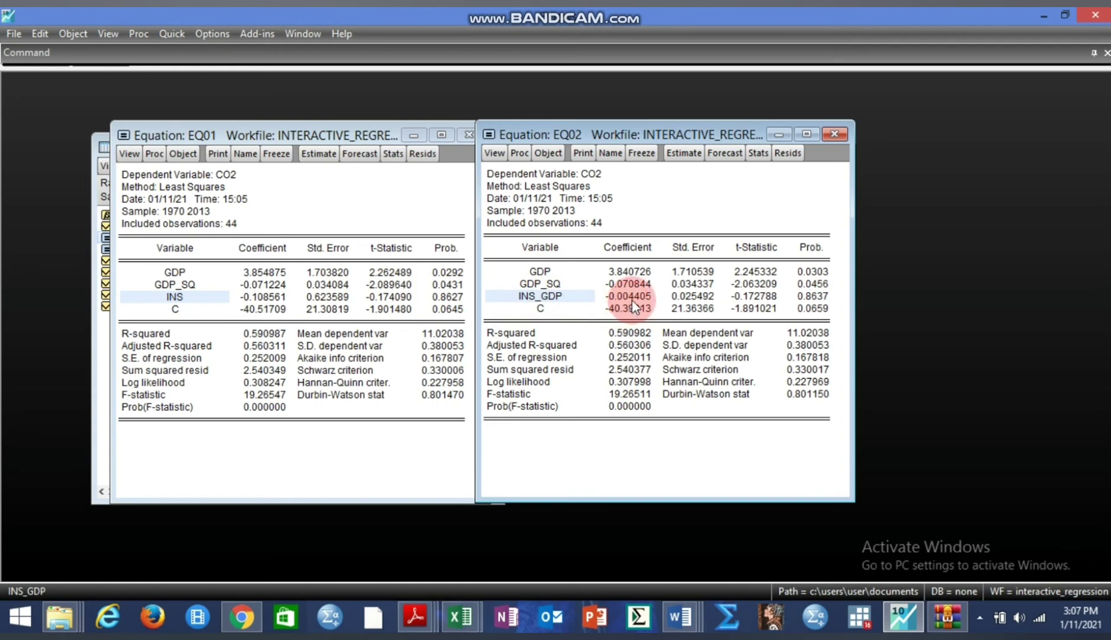
left_click(261, 297)
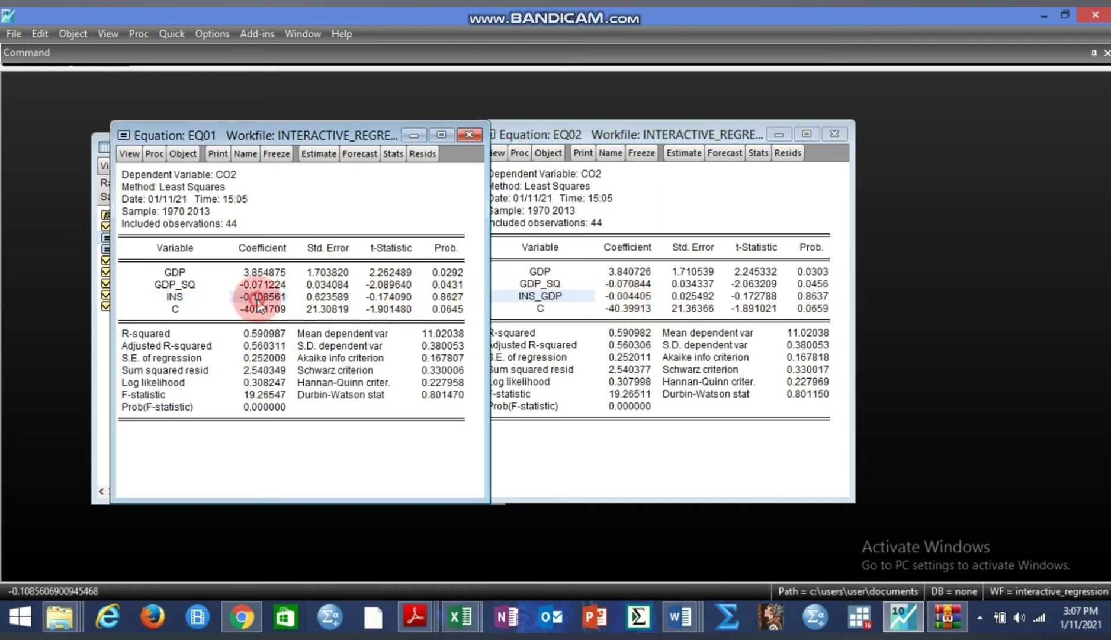
left_click(631, 302)
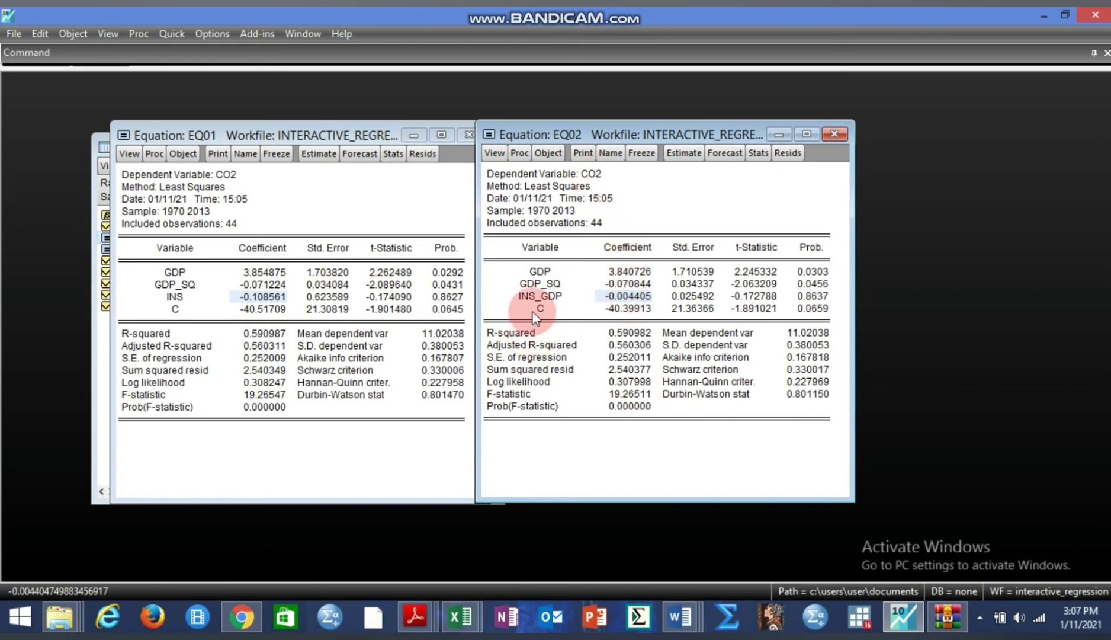
left_click(591, 171)
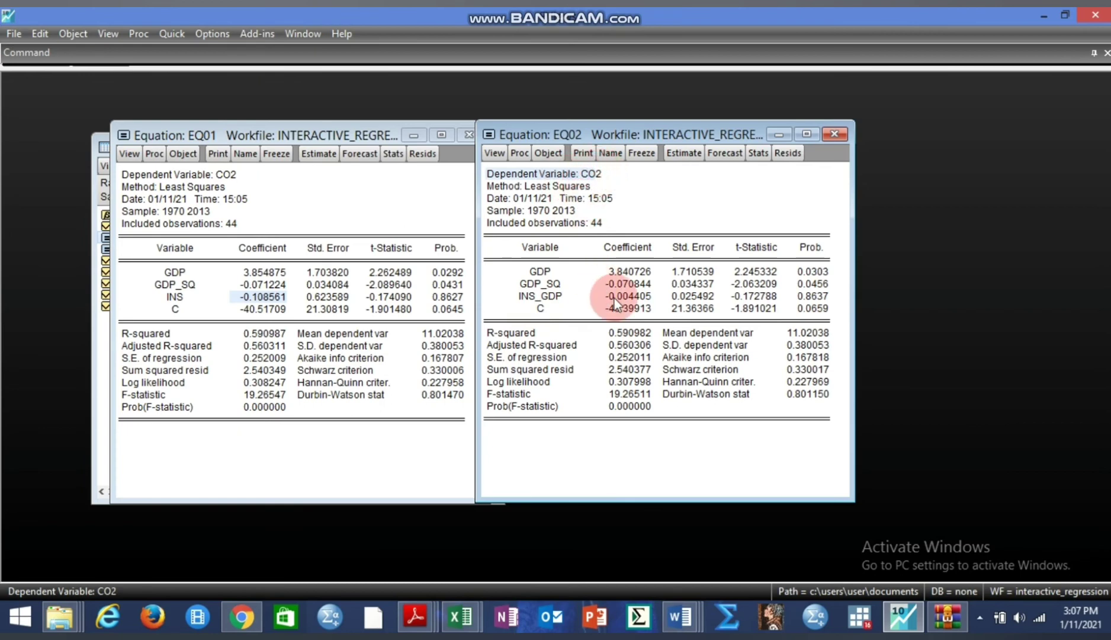
left_click(635, 295)
left_click(698, 293)
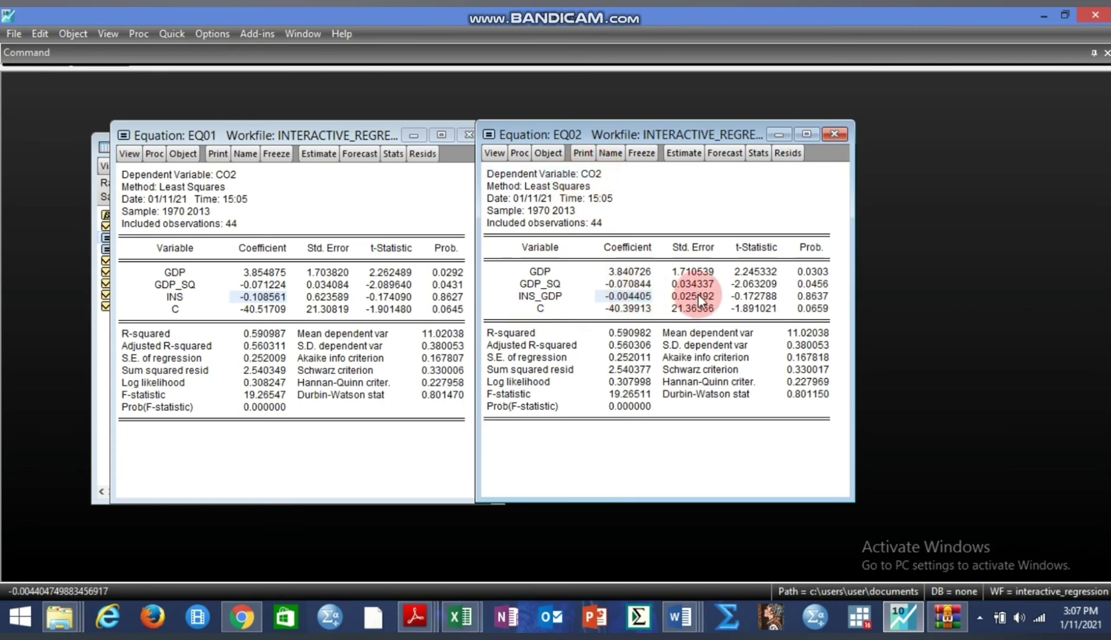
Examine how the GDP and GDP_SQ coefficients in EQ01 relate to the dependent variable CO2.
left_click(746, 298)
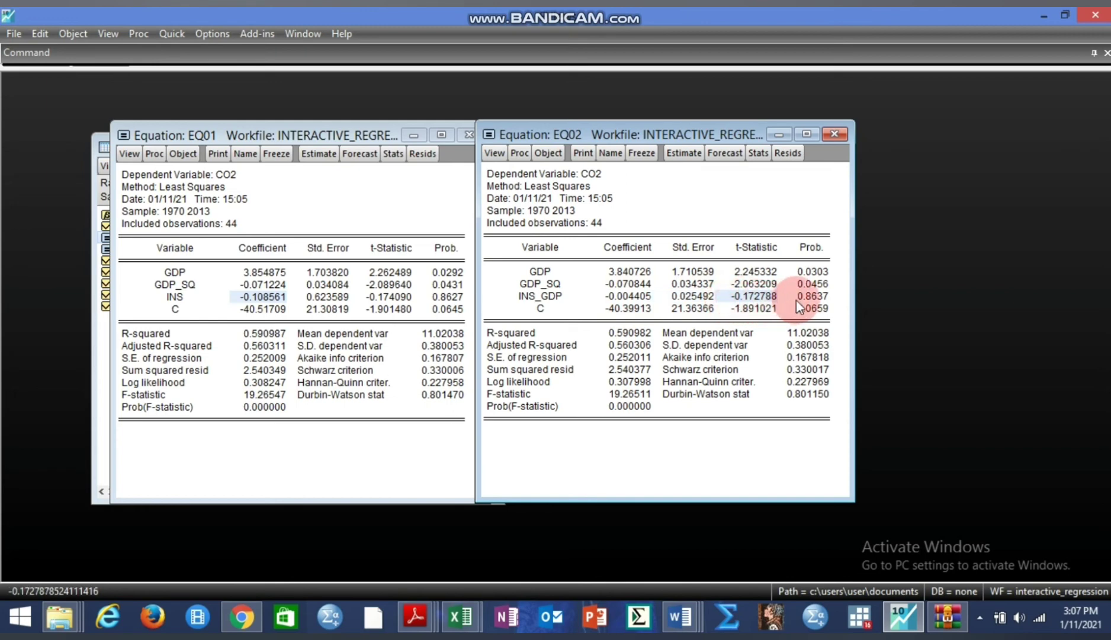
left_click(404, 220)
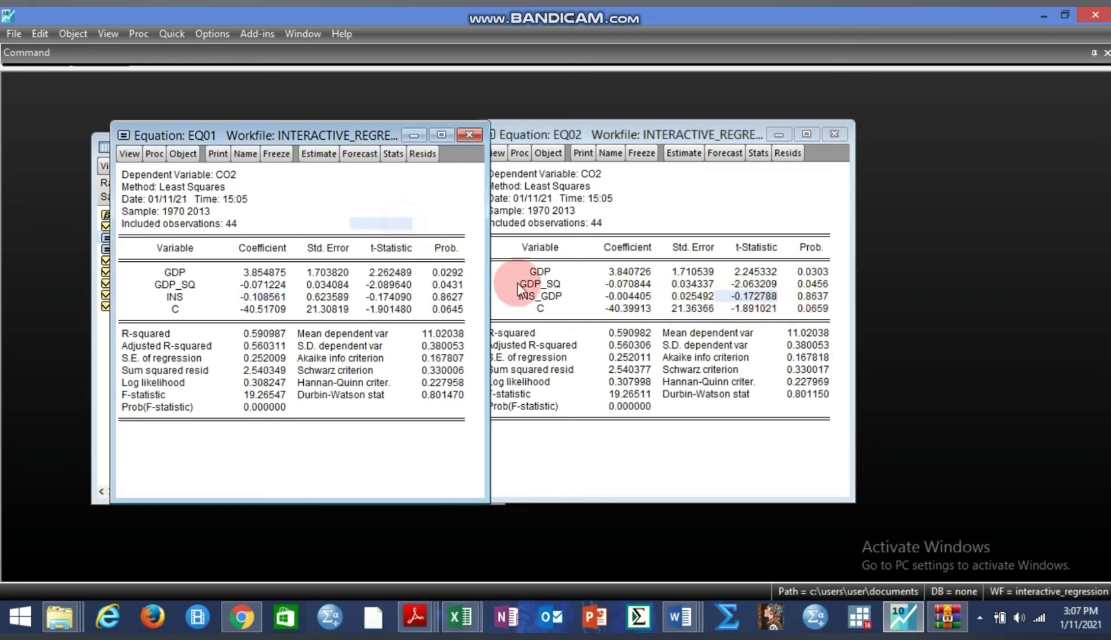
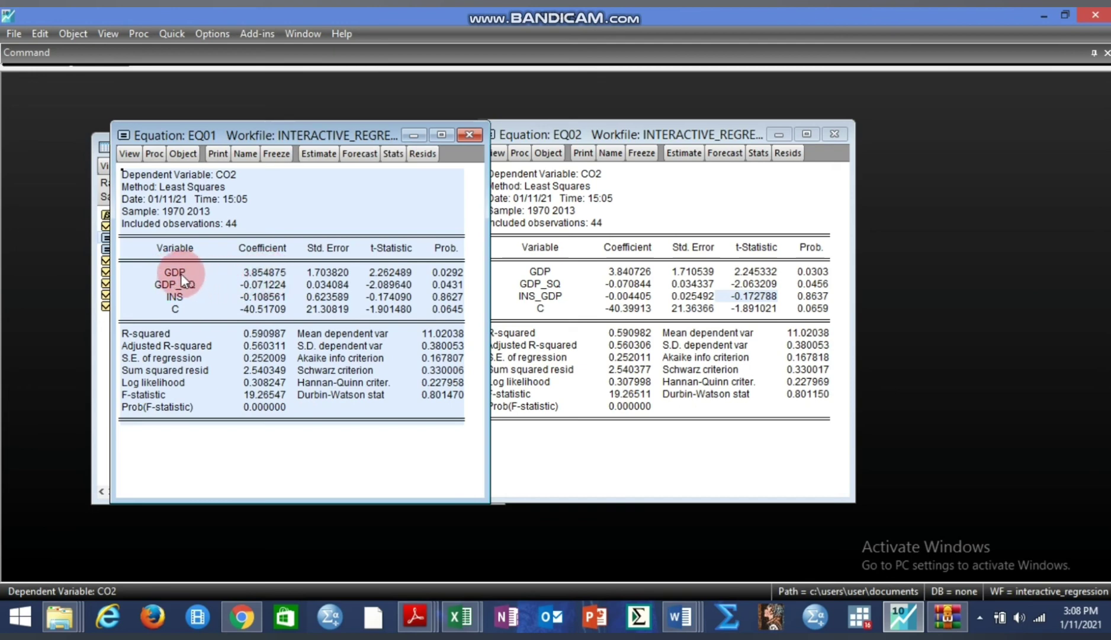
left_click(180, 273)
left_click(252, 273)
left_click(223, 184)
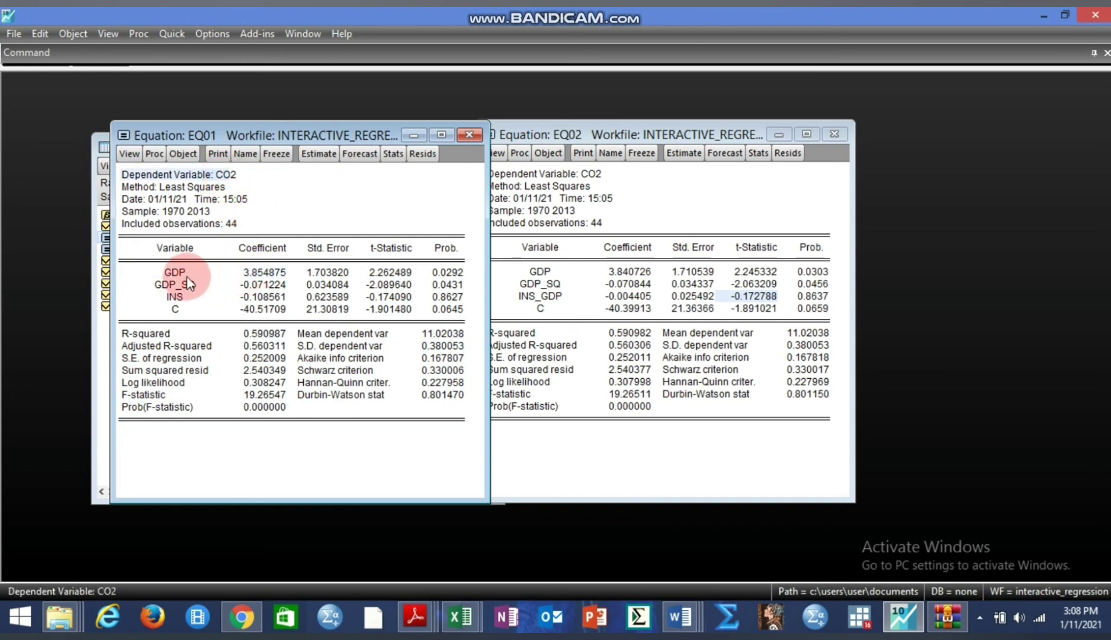
left_click(230, 273)
left_click(220, 177)
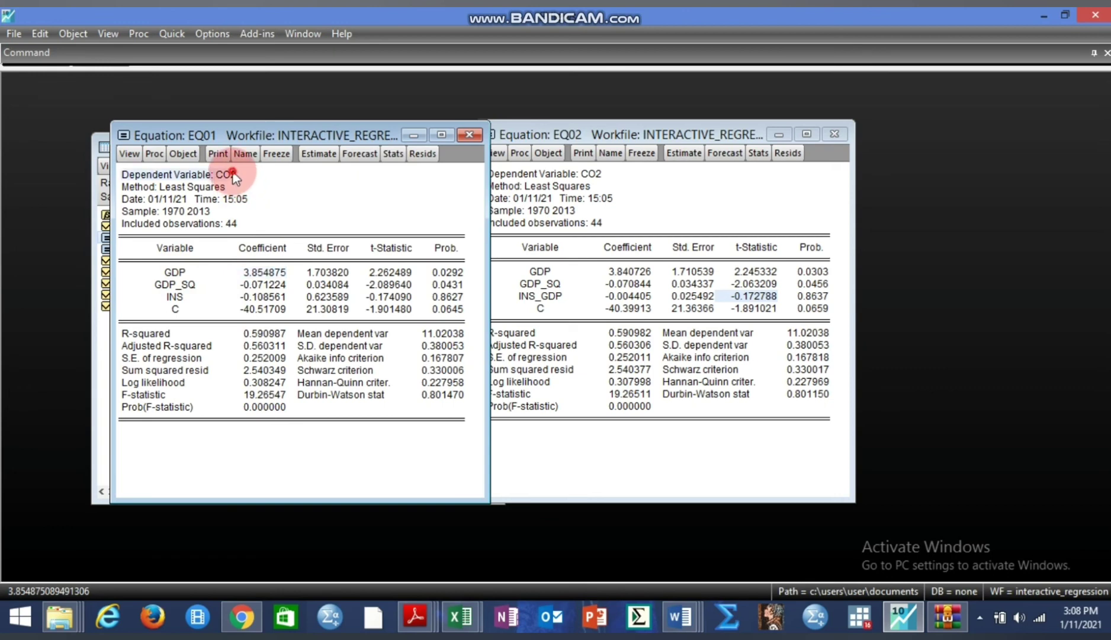
left_click(170, 285)
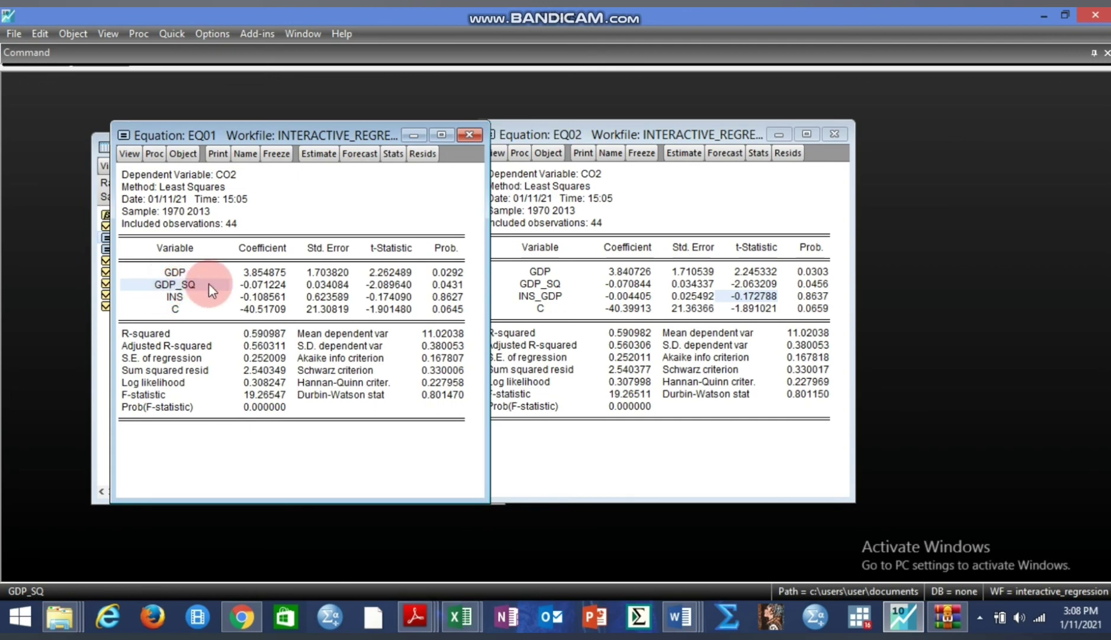
left_click(246, 285)
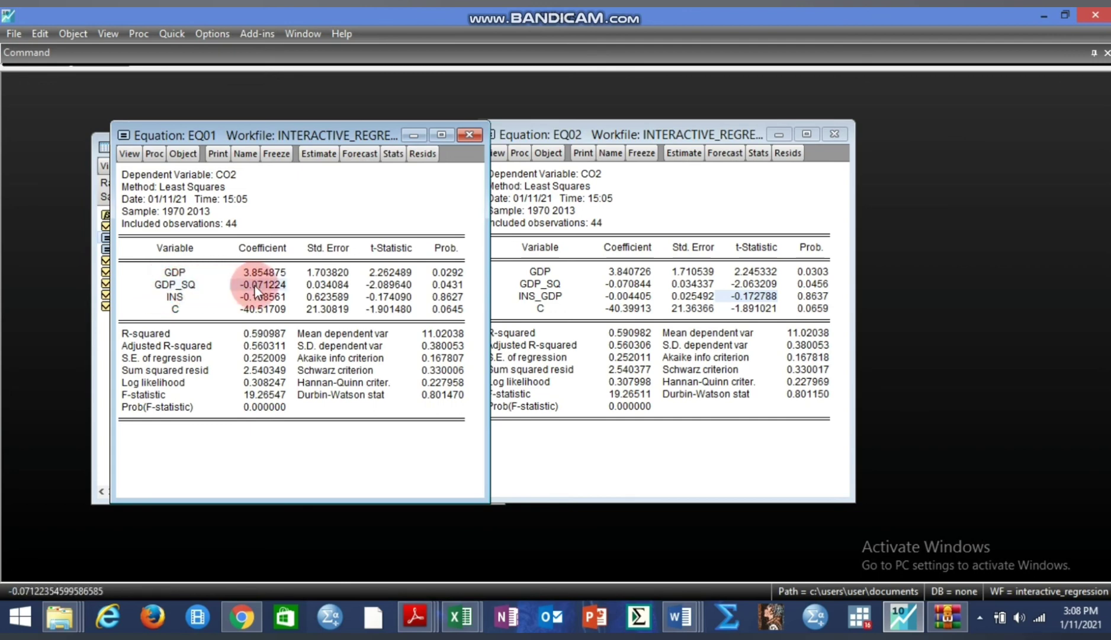
left_click(198, 285)
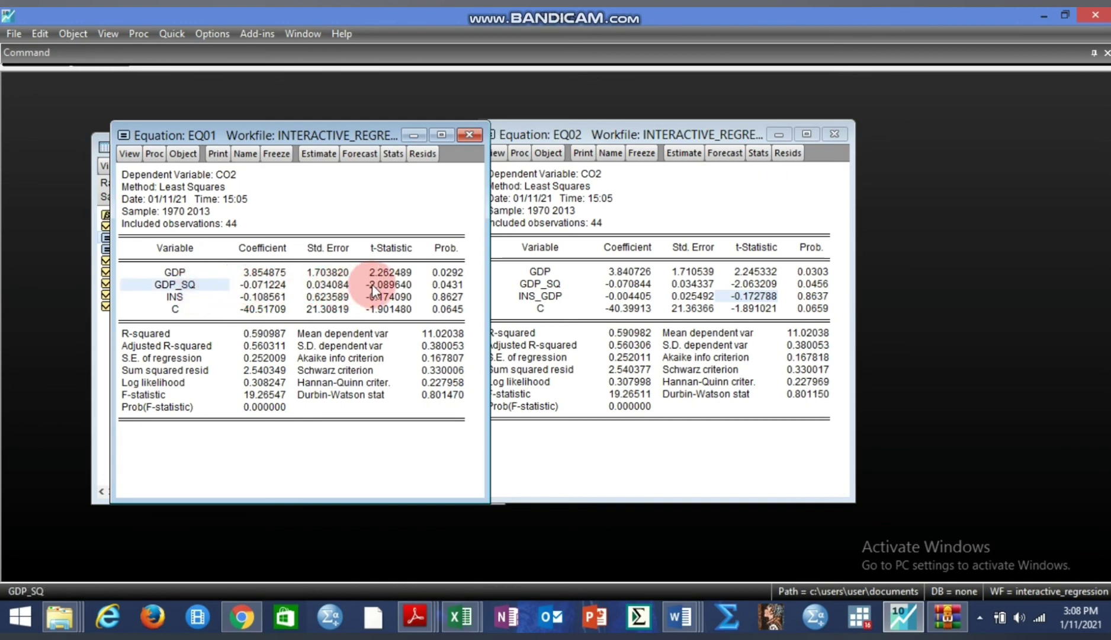
left_click(218, 174)
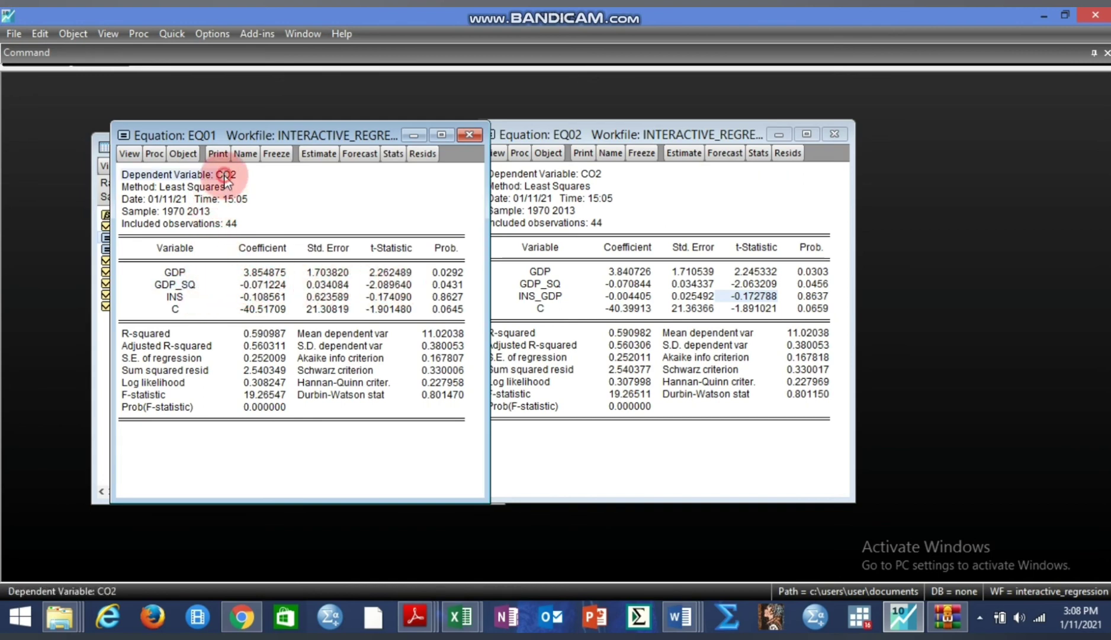
left_click(196, 285)
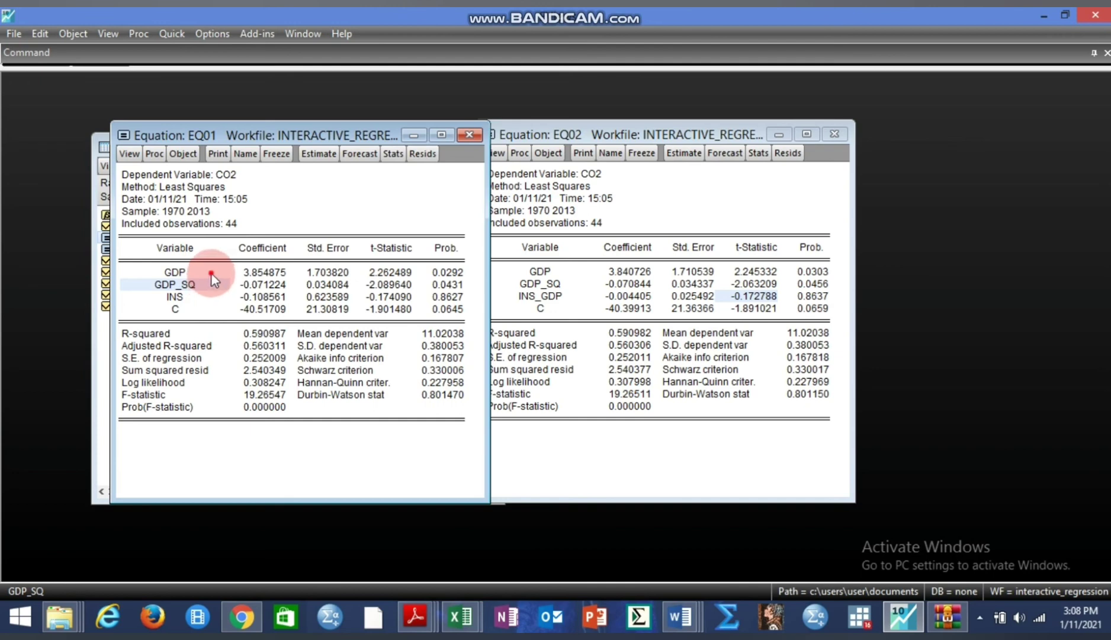
Compare the GDP and GDP_SQ coefficients with each other and with the INS coefficient in EQ01.
left_click(212, 273)
left_click(253, 274)
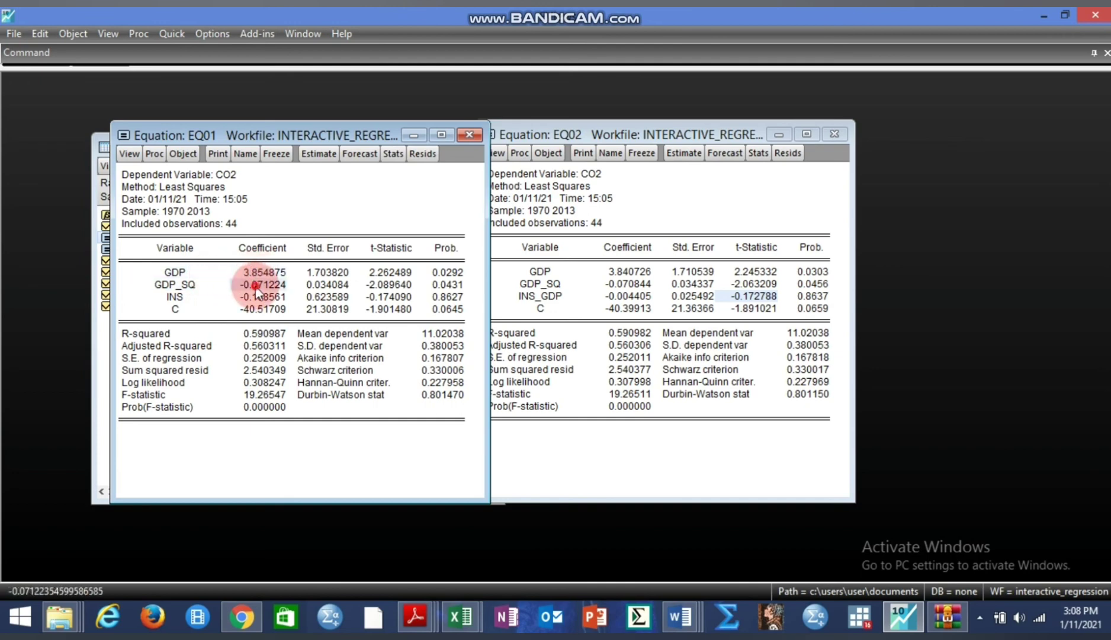
left_click(204, 286)
left_click(274, 284)
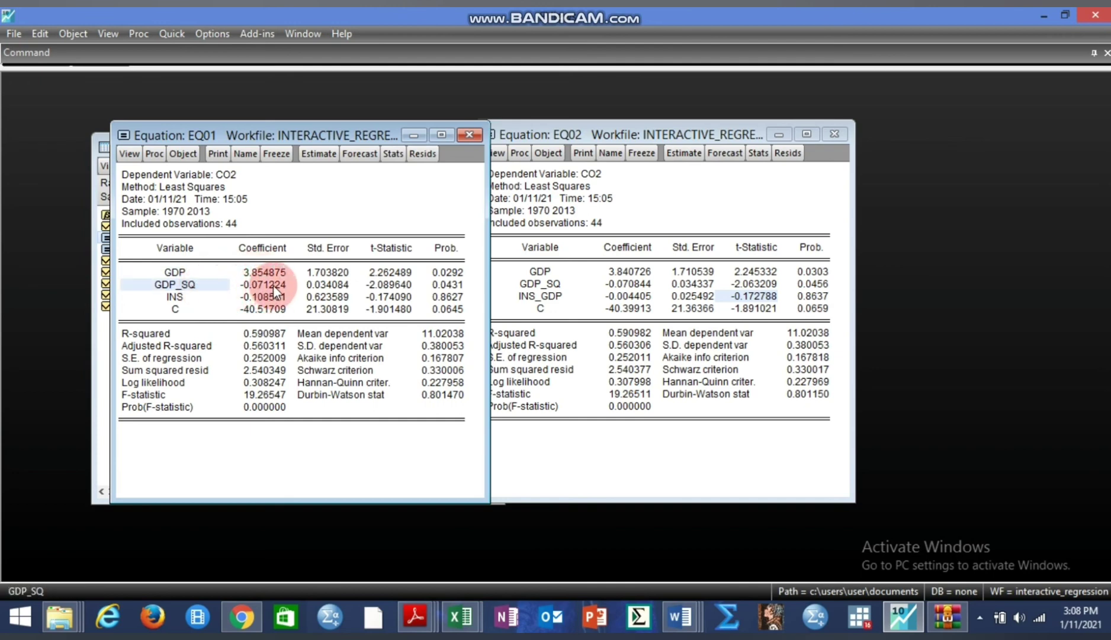
left_click(280, 274)
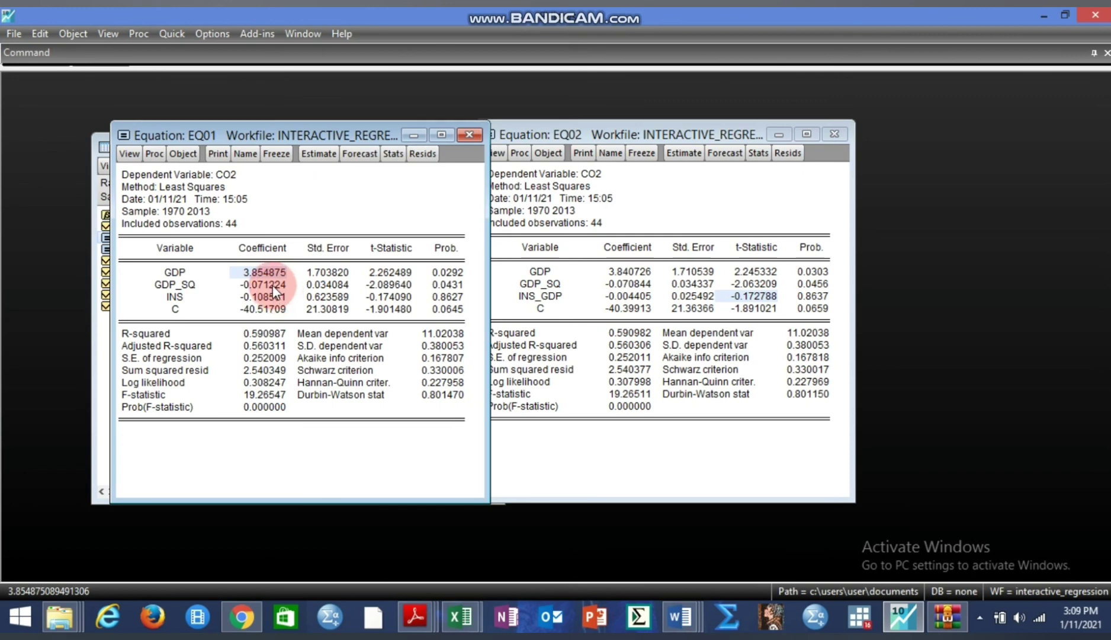
left_click(247, 296)
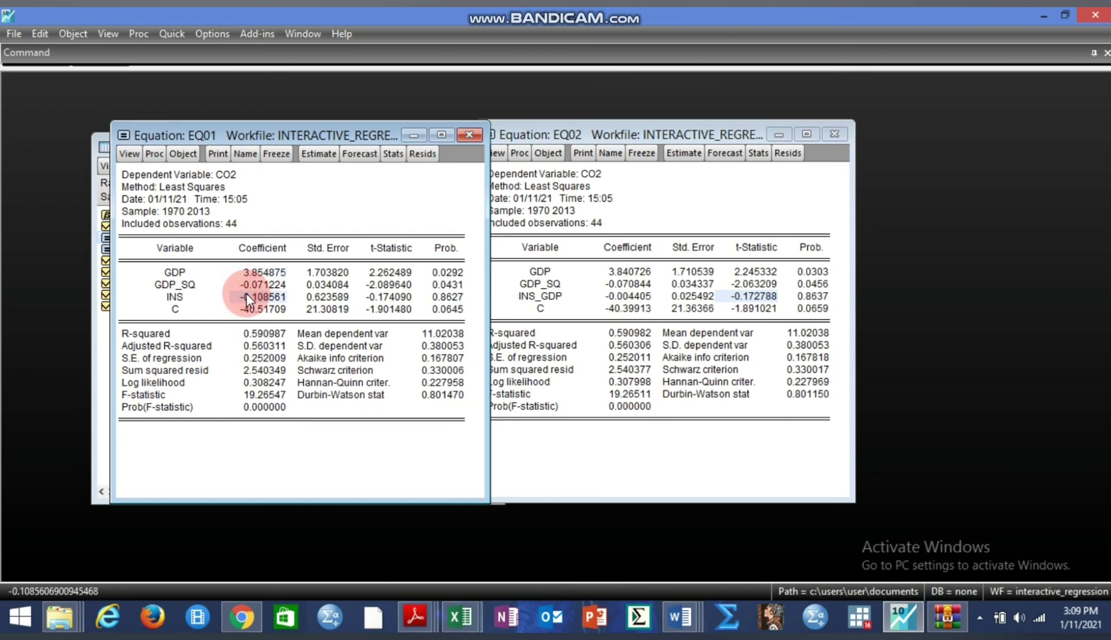
left_click(193, 273)
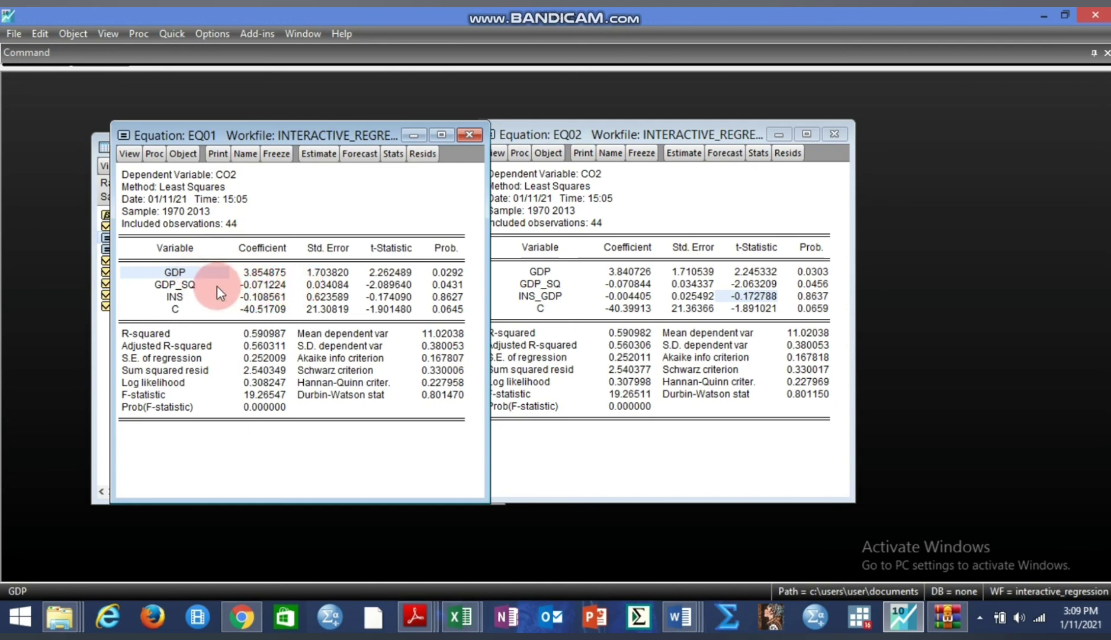
left_click(211, 287)
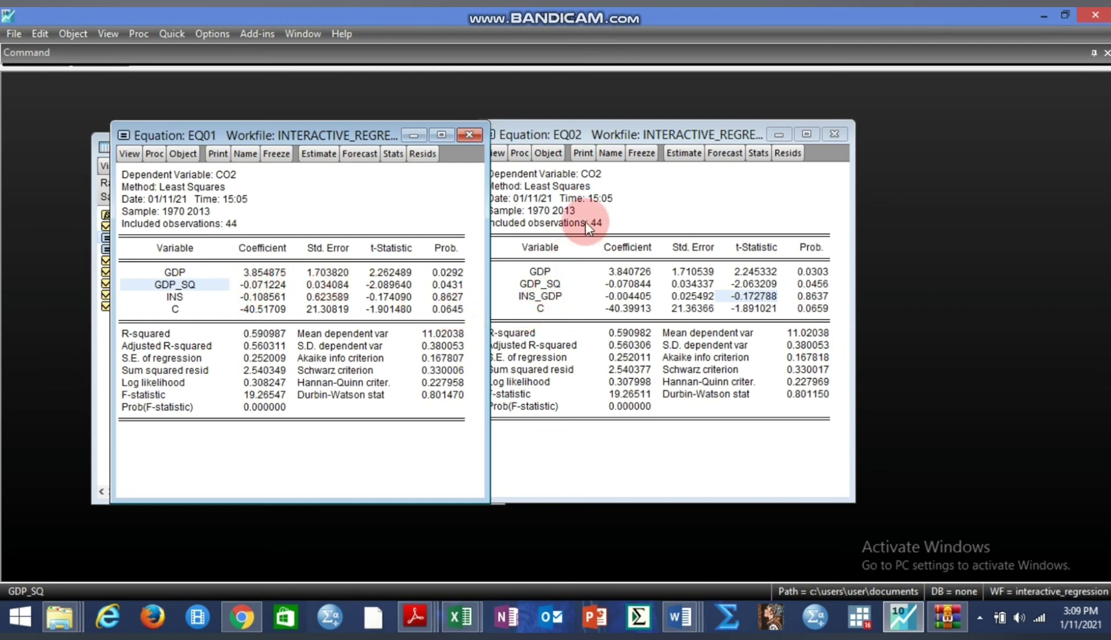
Review the INS_GDP interaction term in EQ02, reading its coefficient, standard error, t-statistic and probability.
left_click(624, 210)
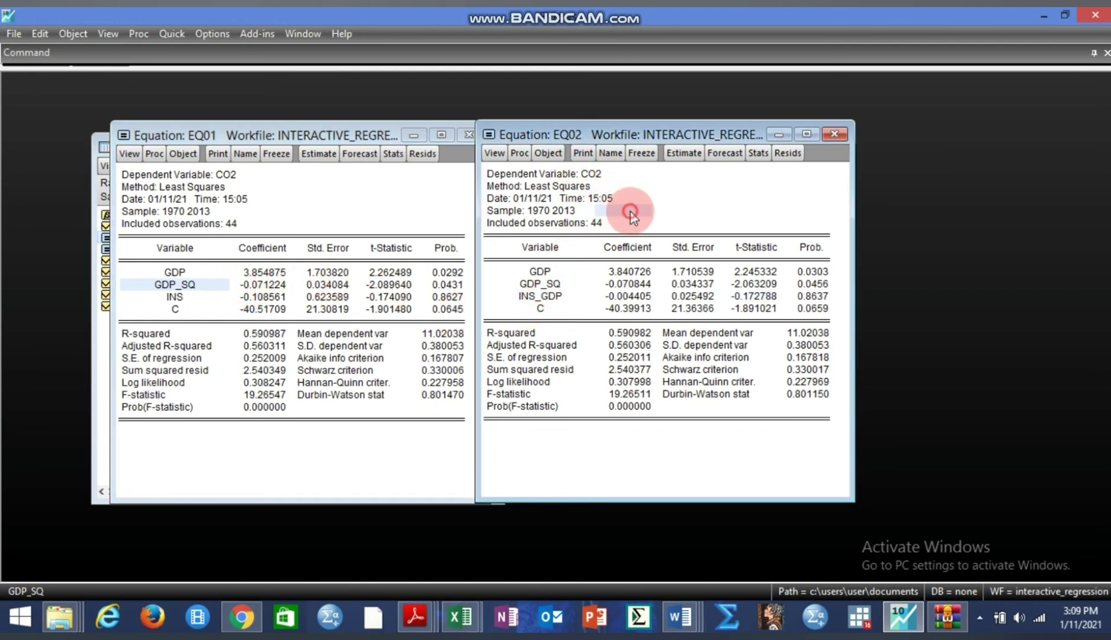
left_click(537, 299)
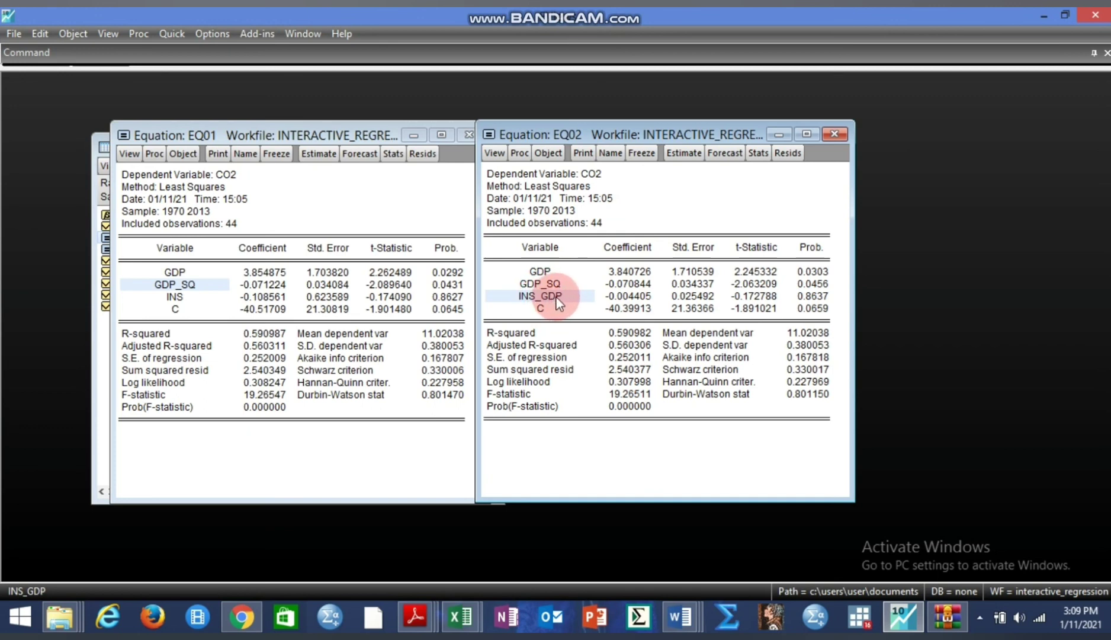
left_click(625, 296)
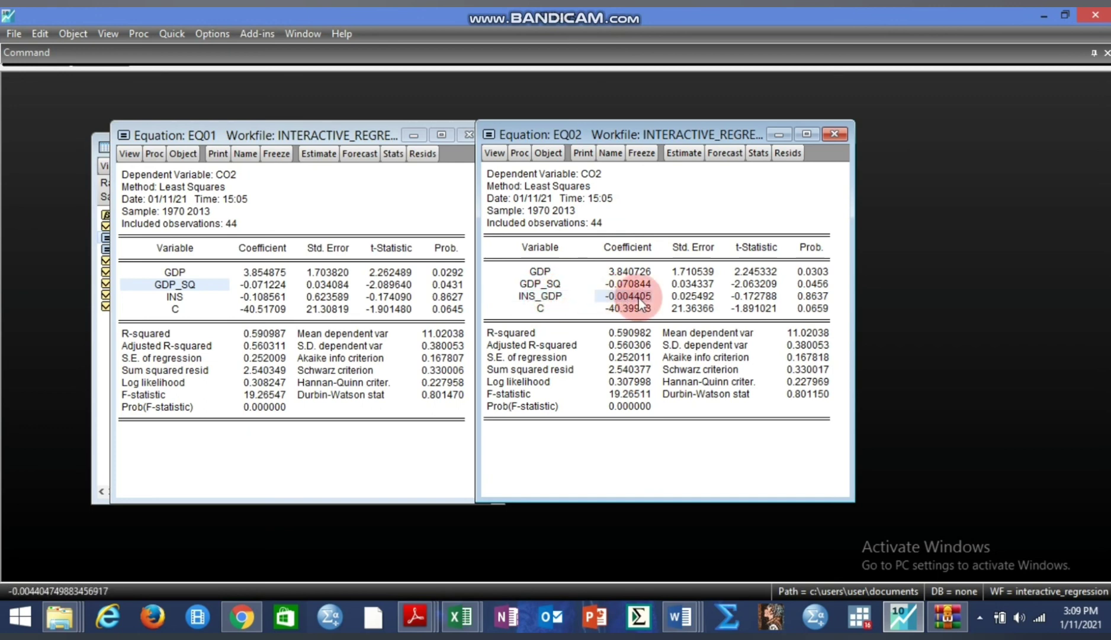
left_click(690, 296)
left_click(804, 297)
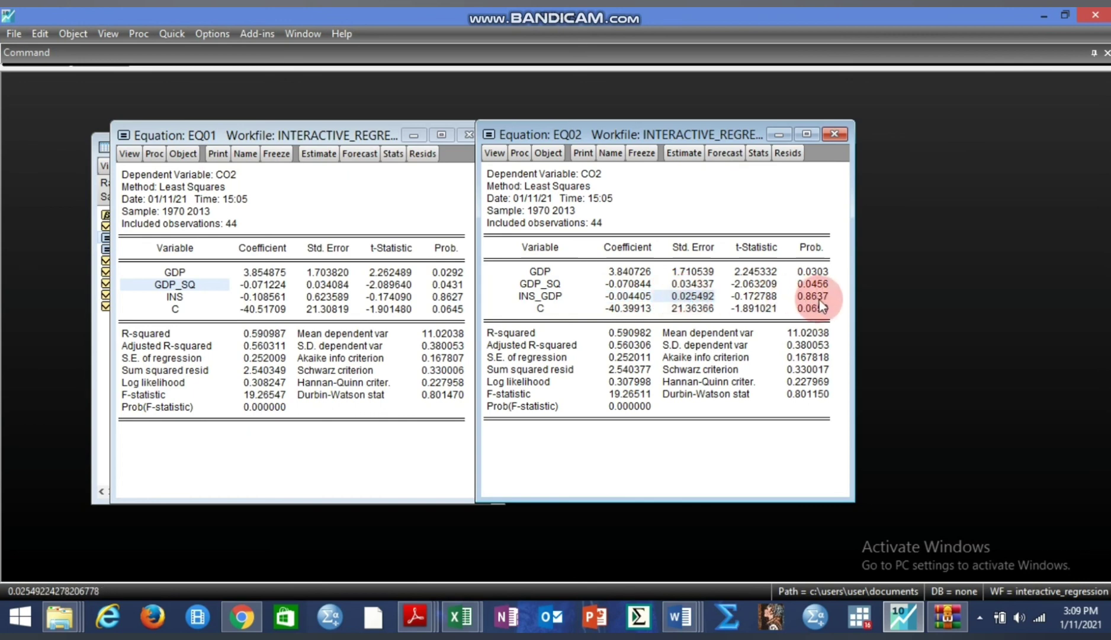
left_click(536, 297)
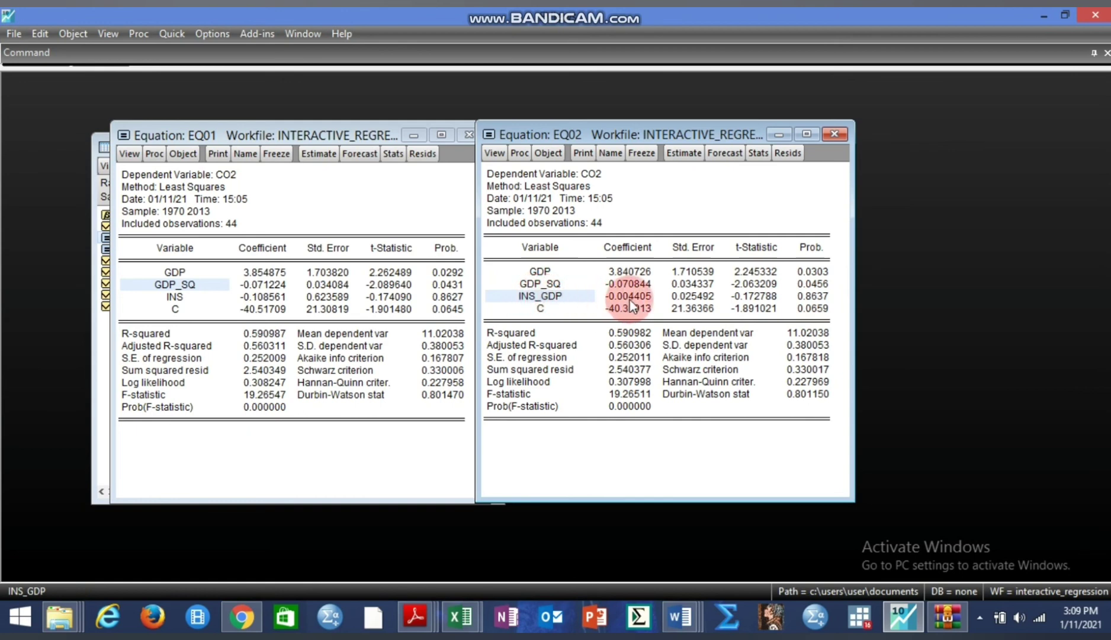
left_click(693, 295)
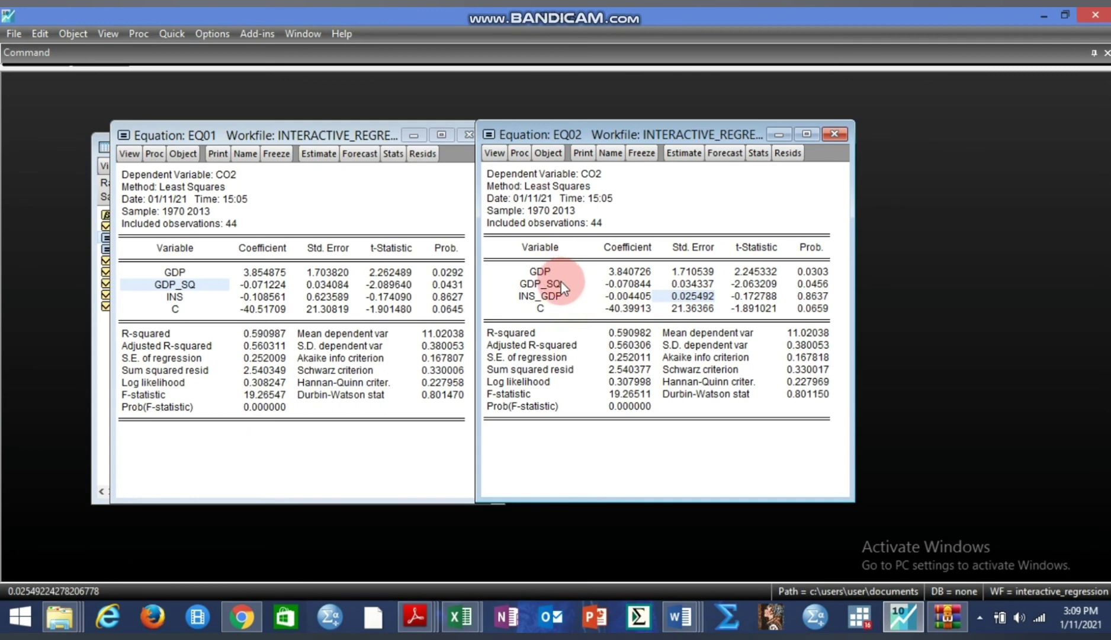
left_click(550, 297)
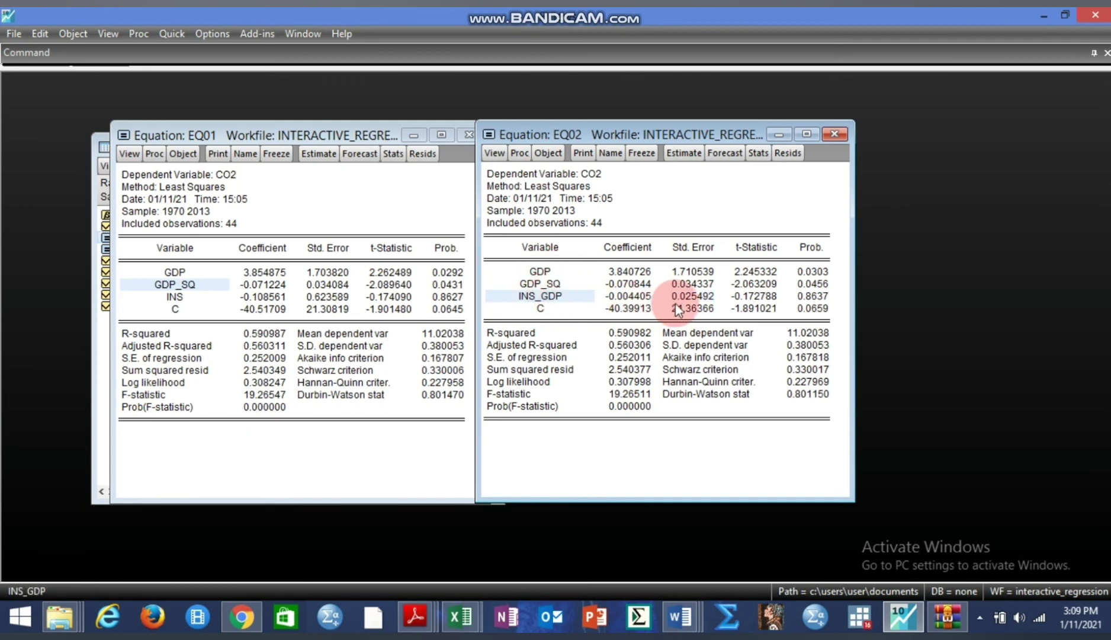
left_click(809, 297)
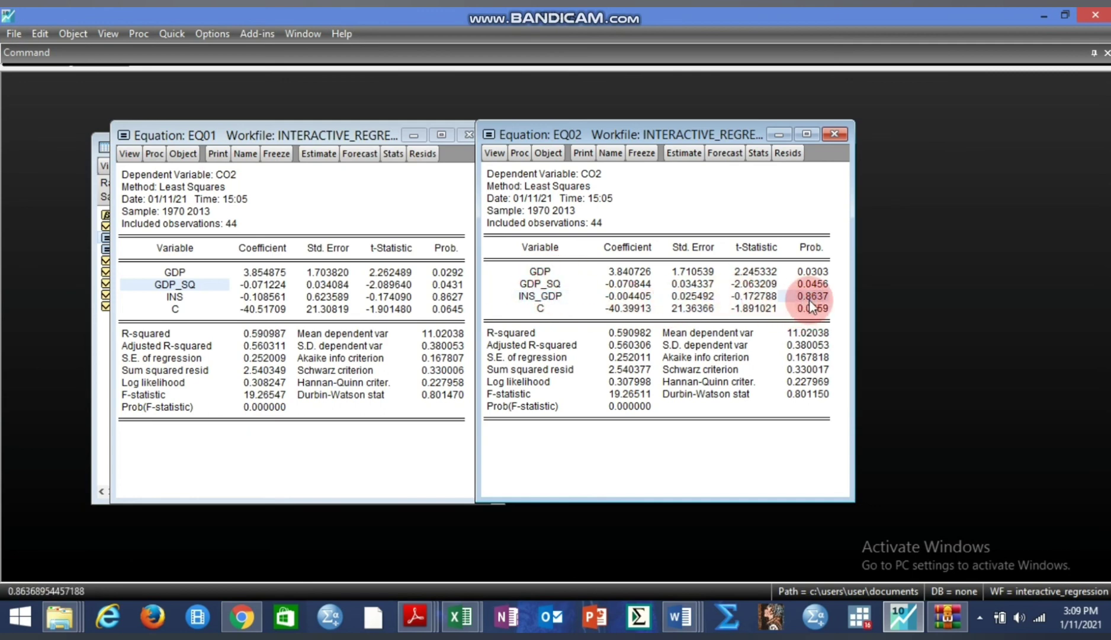
left_click(540, 298)
left_click(621, 298)
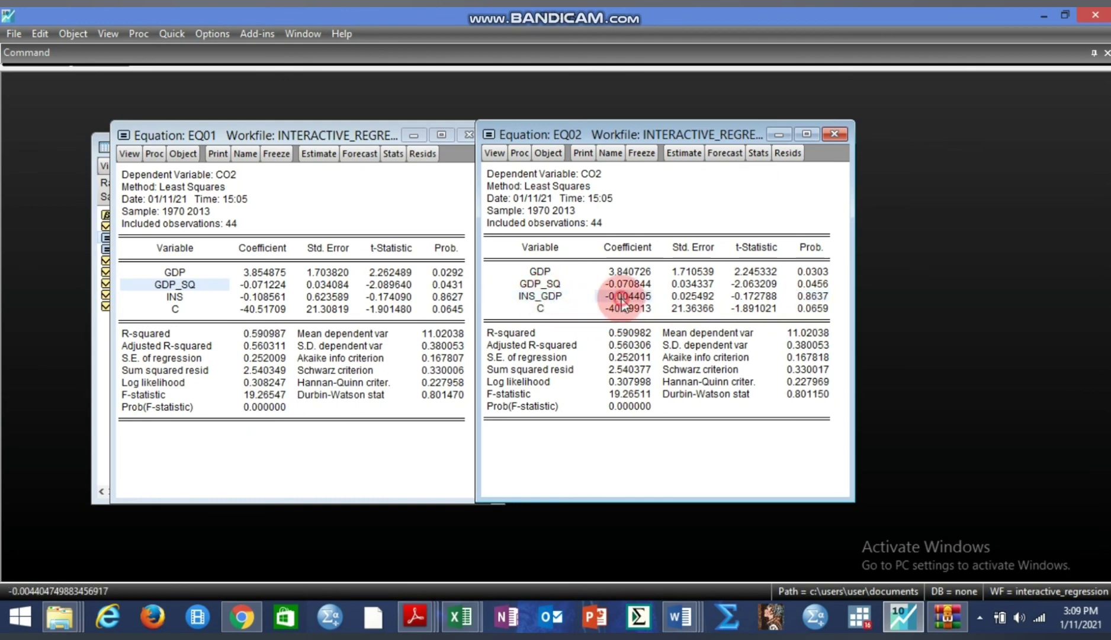
left_click(700, 300)
left_click(758, 297)
left_click(803, 299)
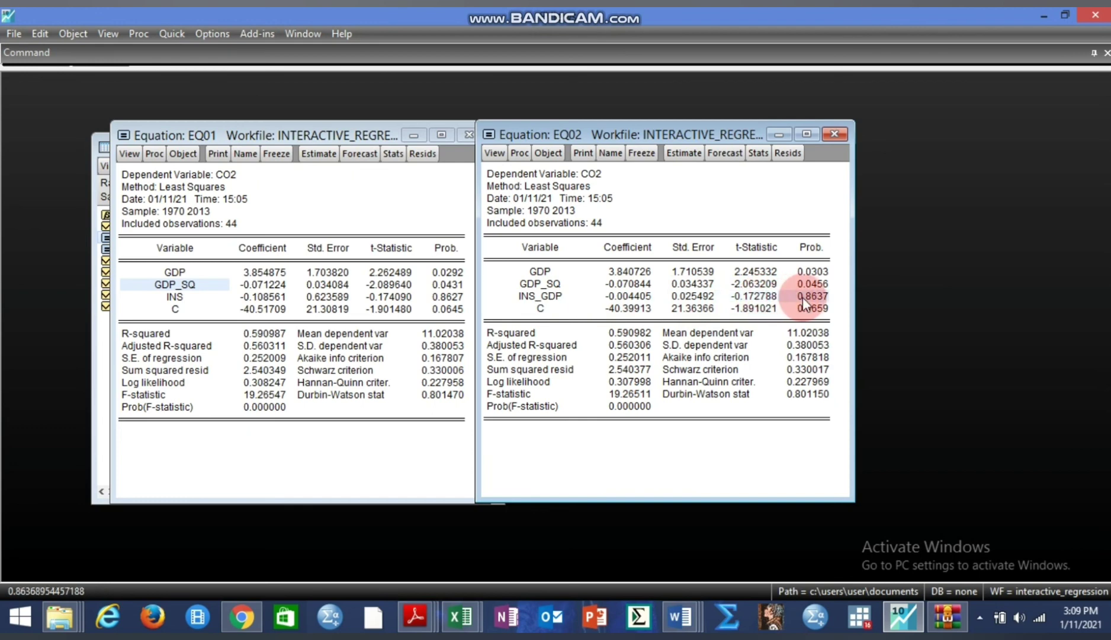
left_click(697, 297)
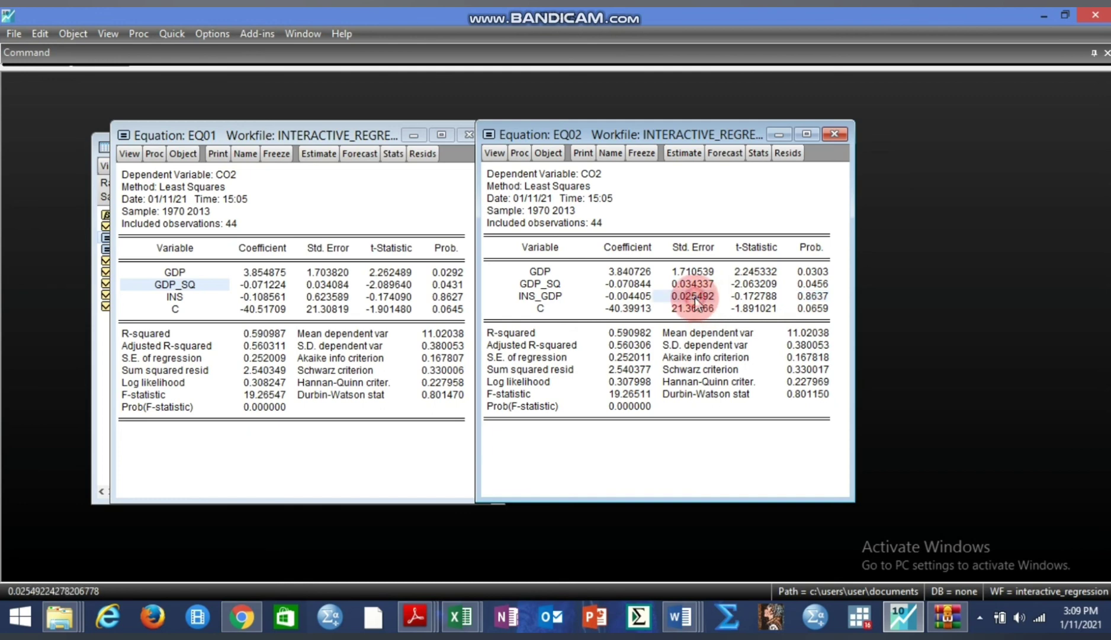
left_click(551, 297)
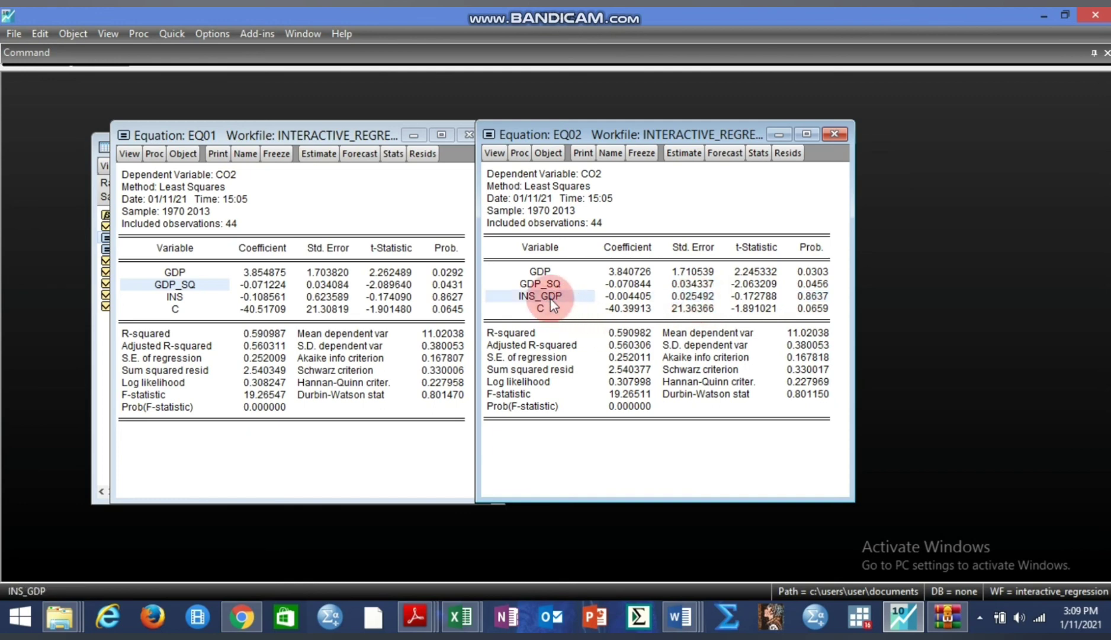